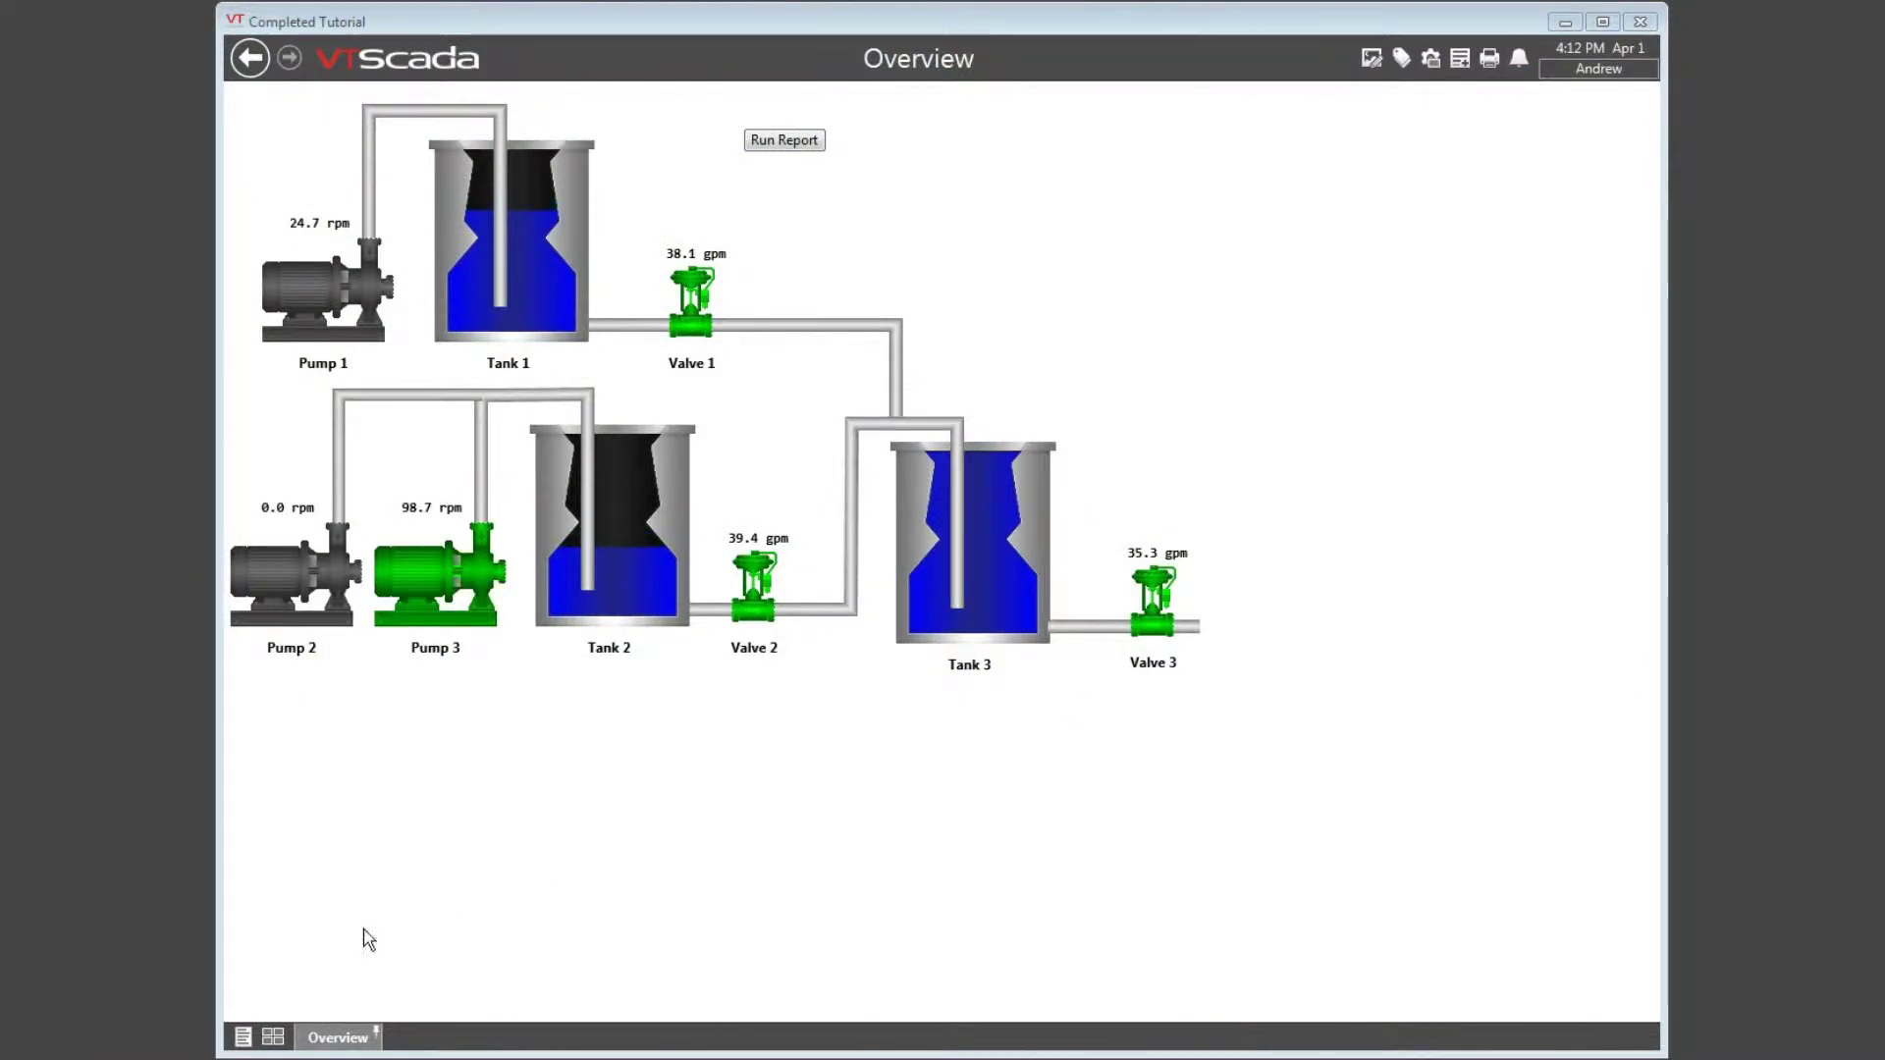
Go to the Reports page via the Alarms, Reports & Diagnostics menu.
click(242, 1037)
mouse_move(317, 925)
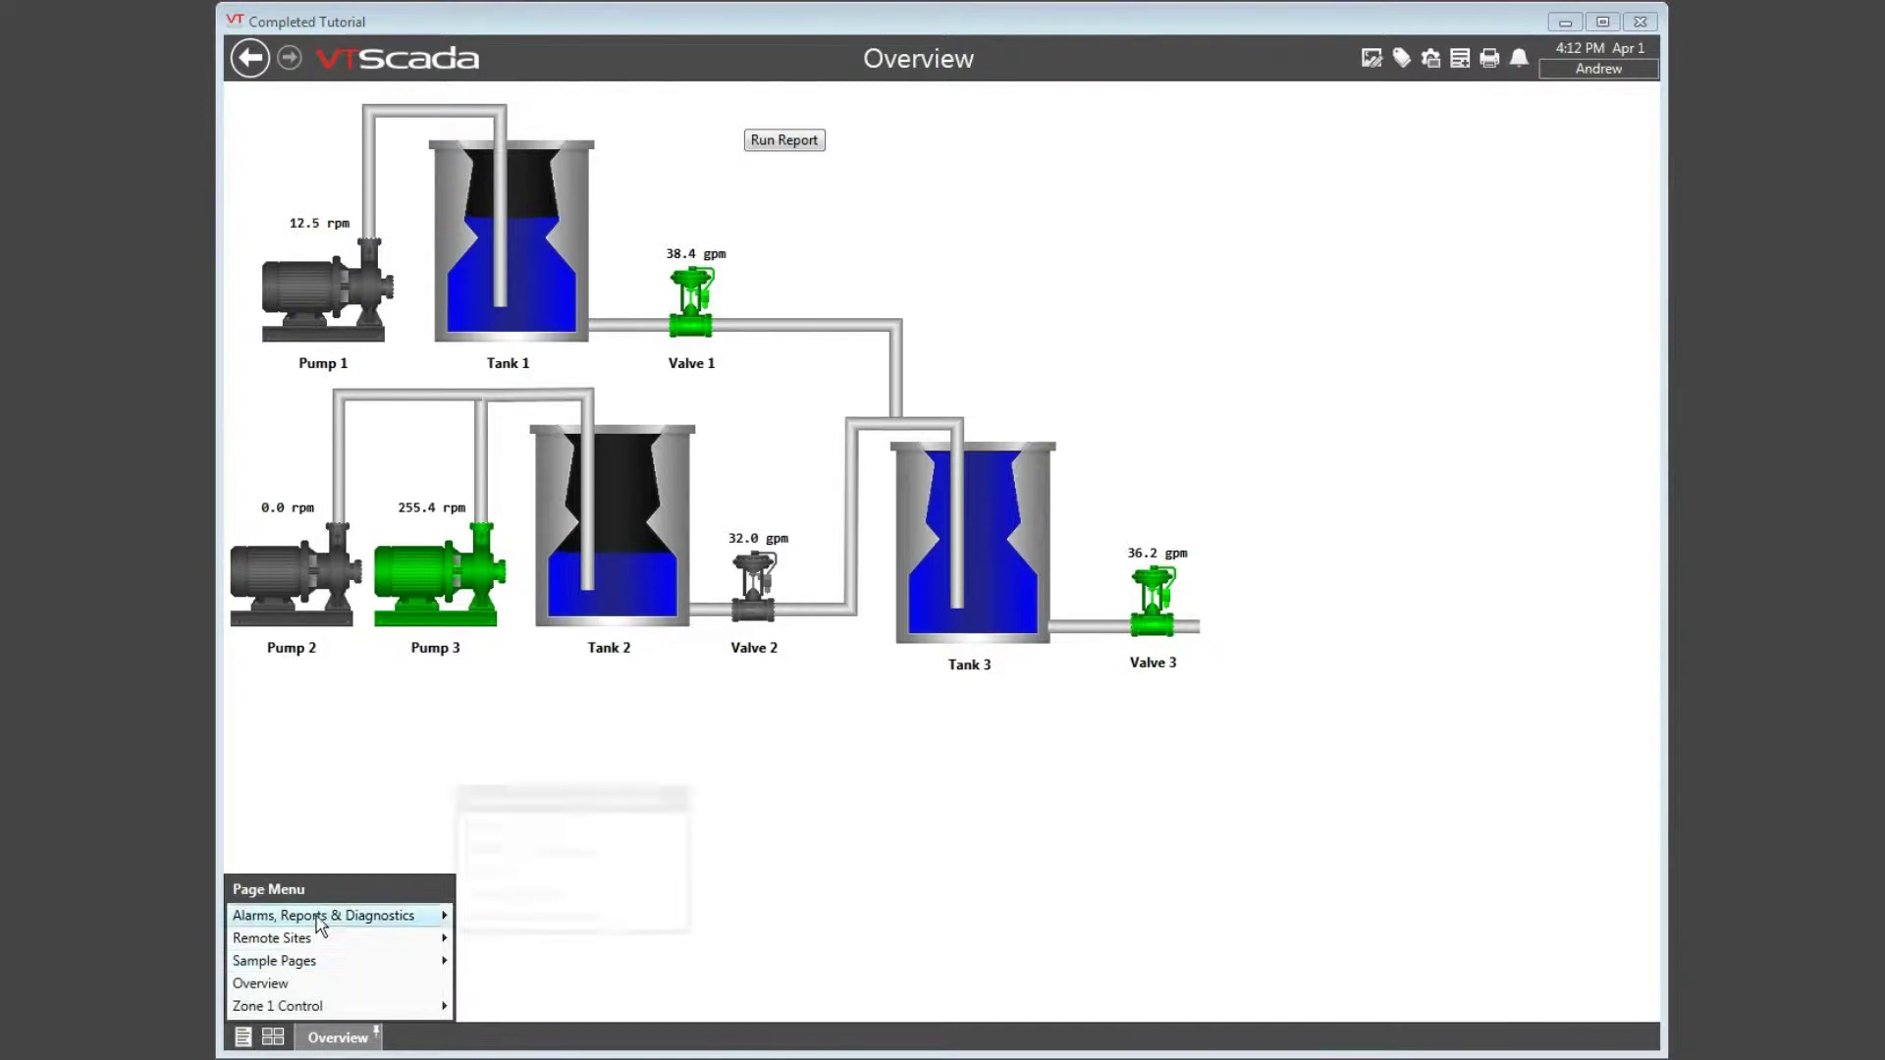
click(508, 873)
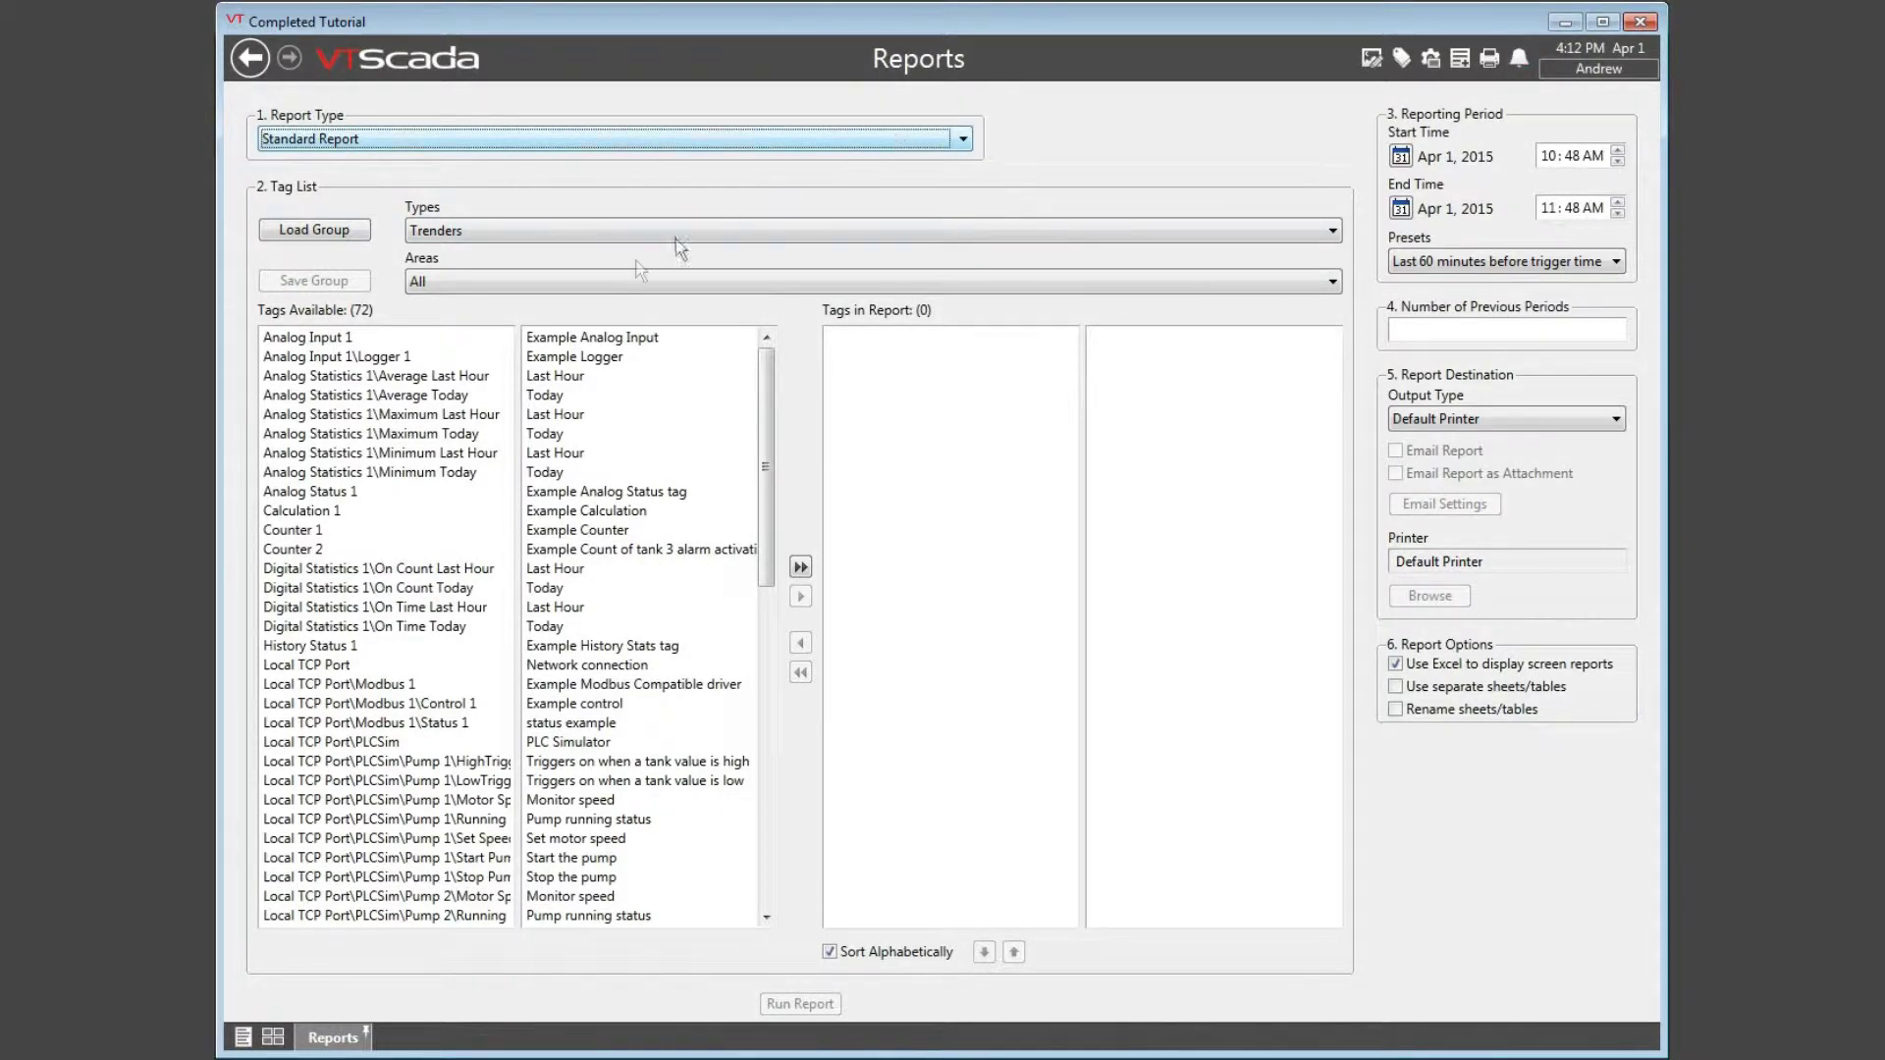
Add Valve 1\Valve Flow to the report and set the period to the last 2 hours.
drag(767, 575, 775, 778)
drag(484, 732, 948, 825)
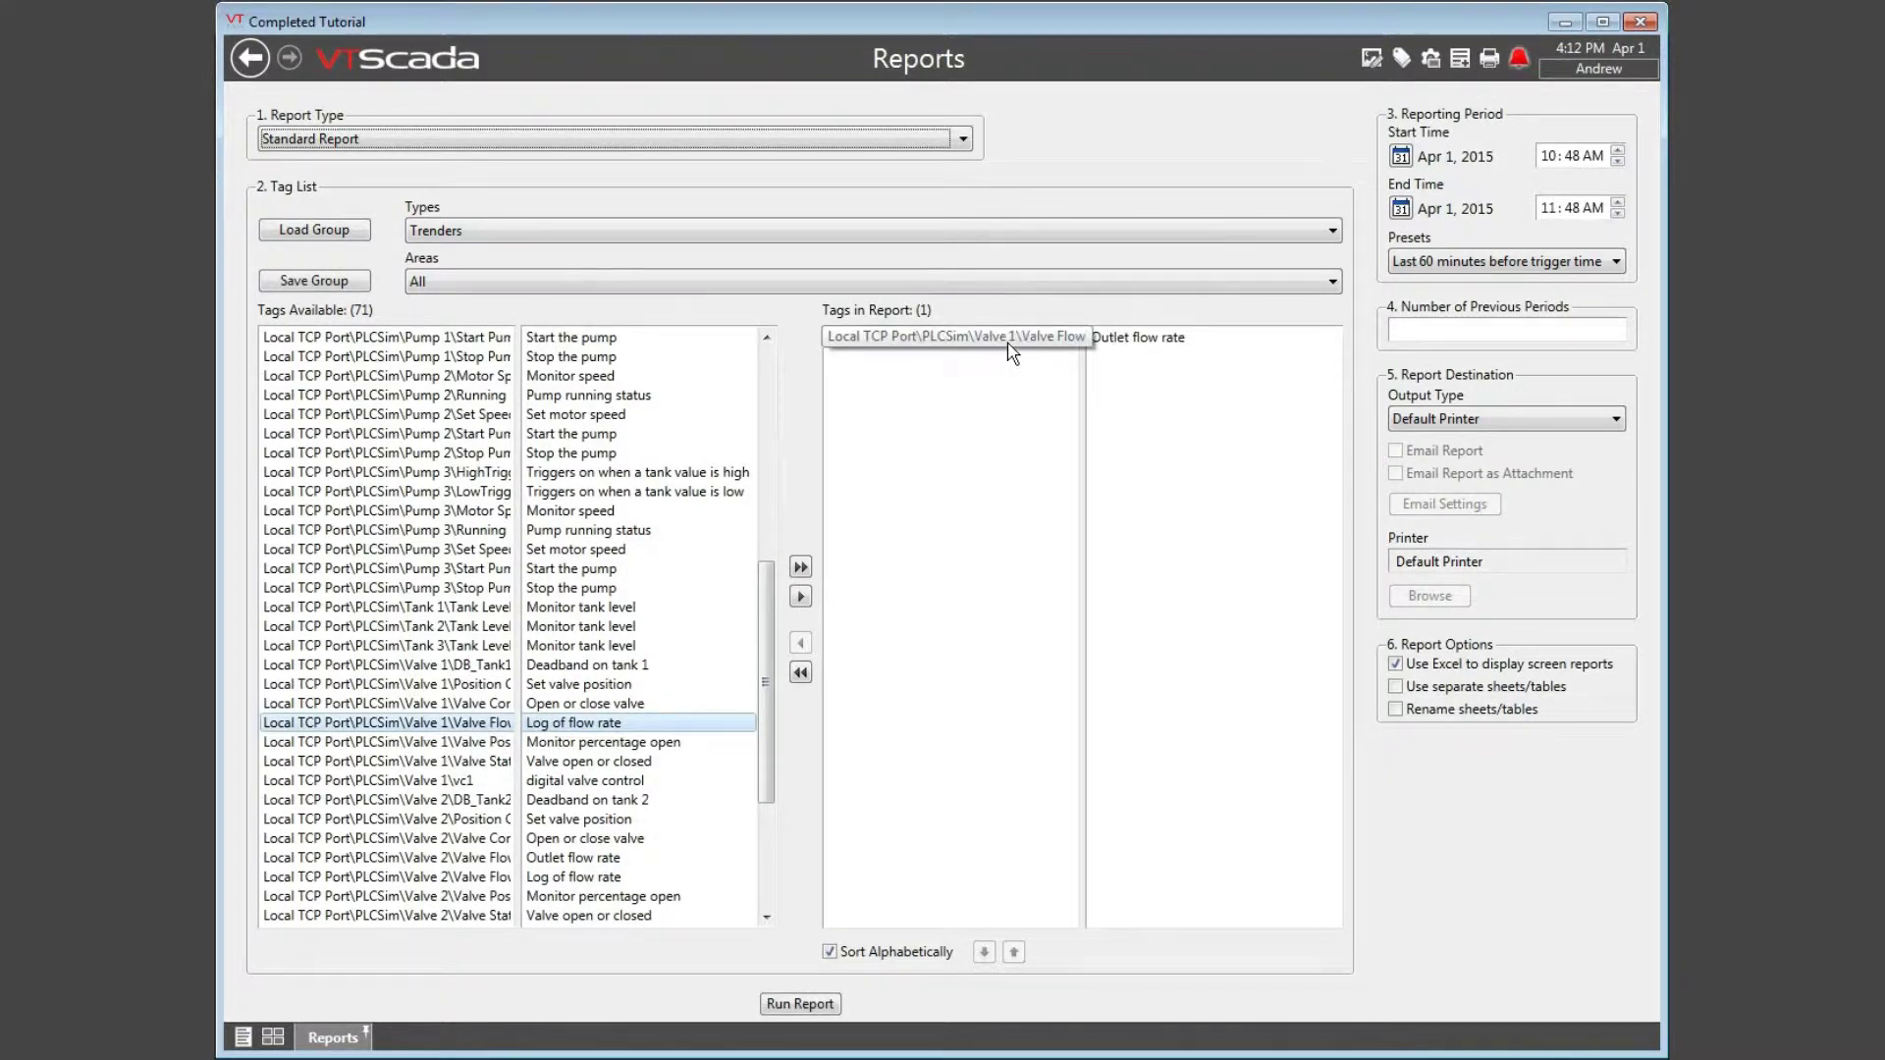
click(1615, 265)
click(1561, 300)
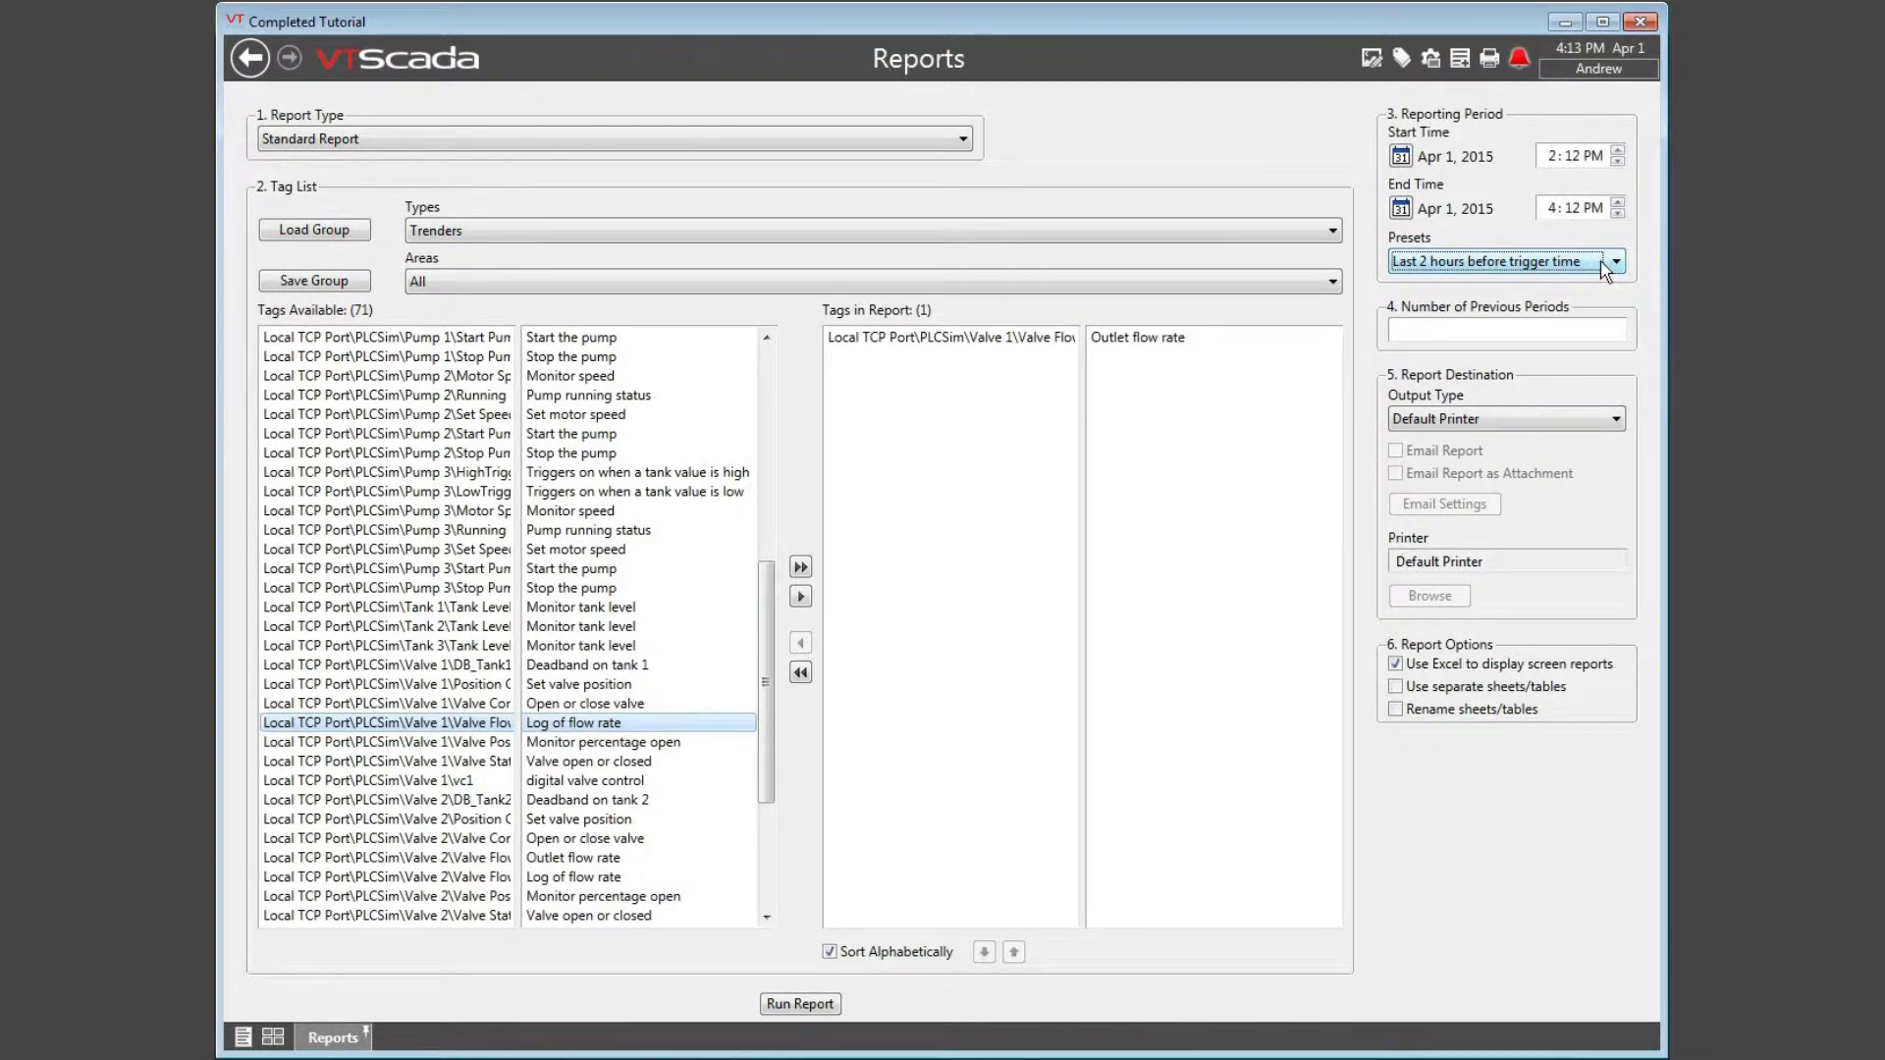
click(1542, 420)
Output the report to Screen Display using the Example2.xltm Excel template, then run it.
click(1502, 546)
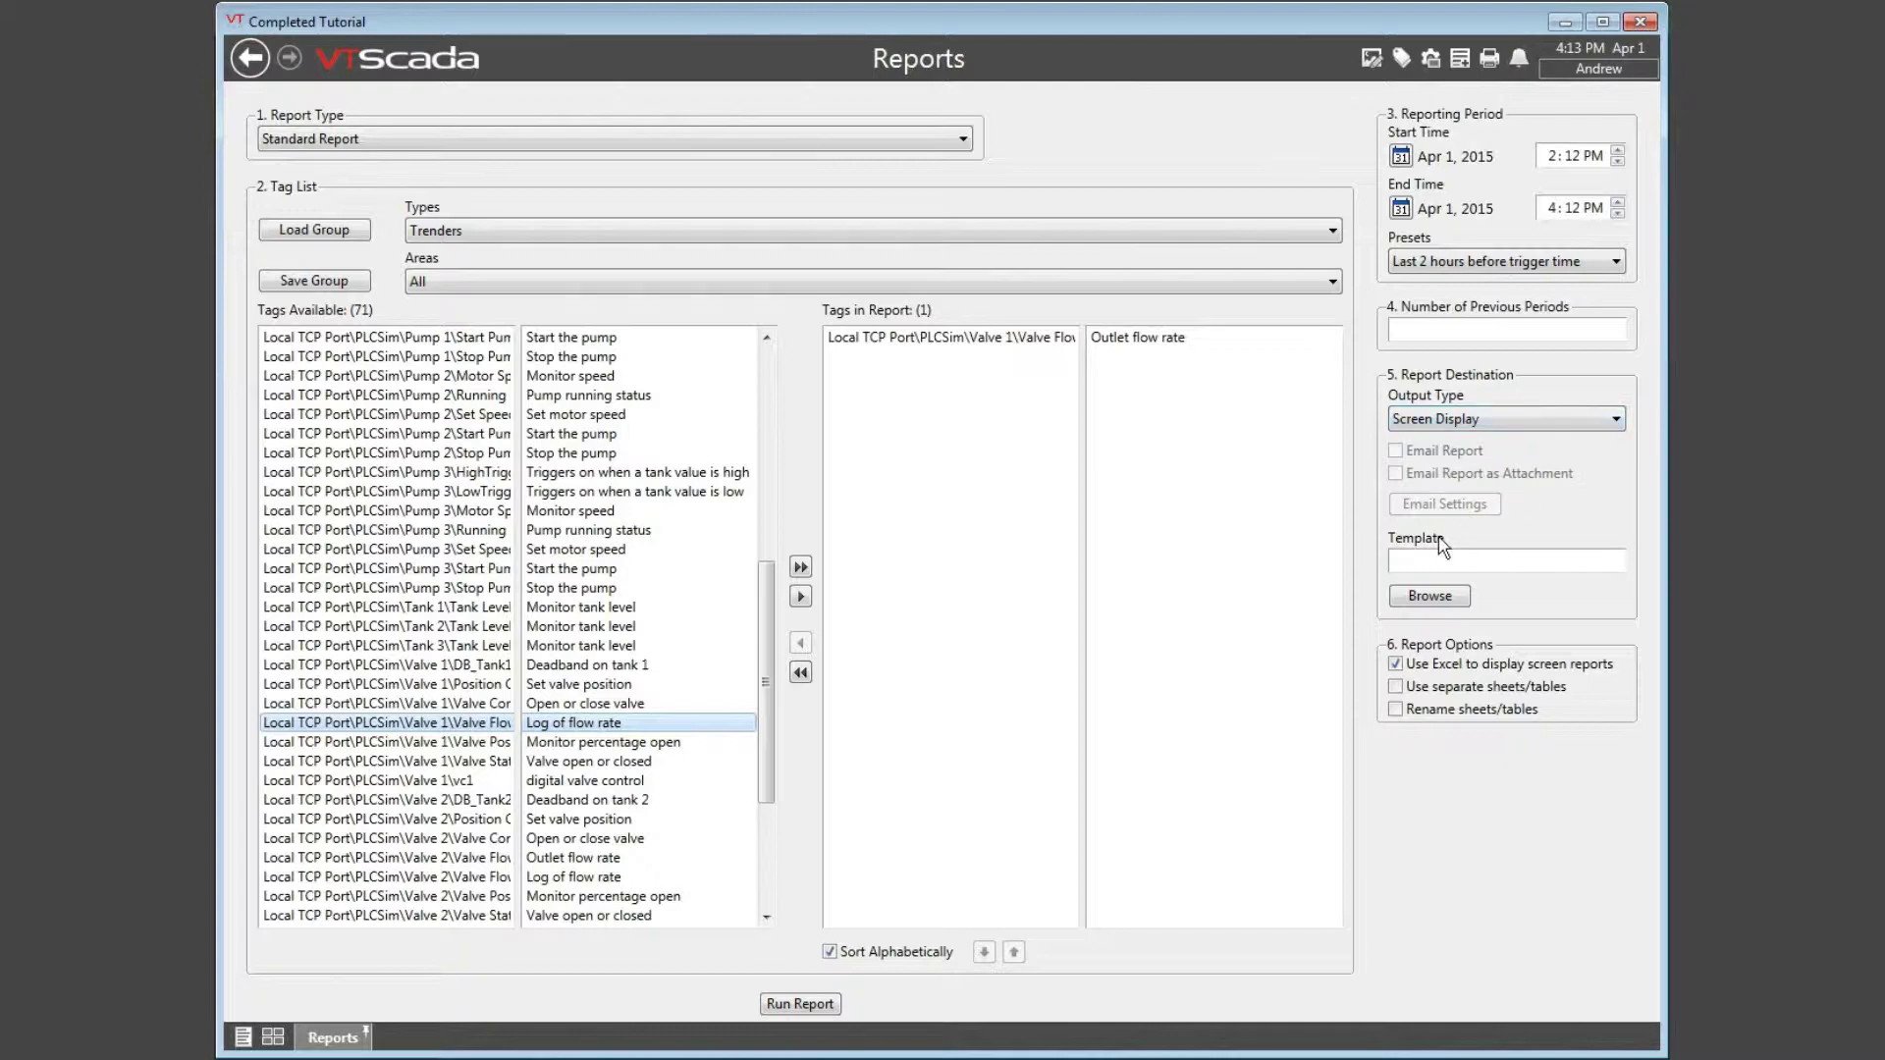
click(1435, 600)
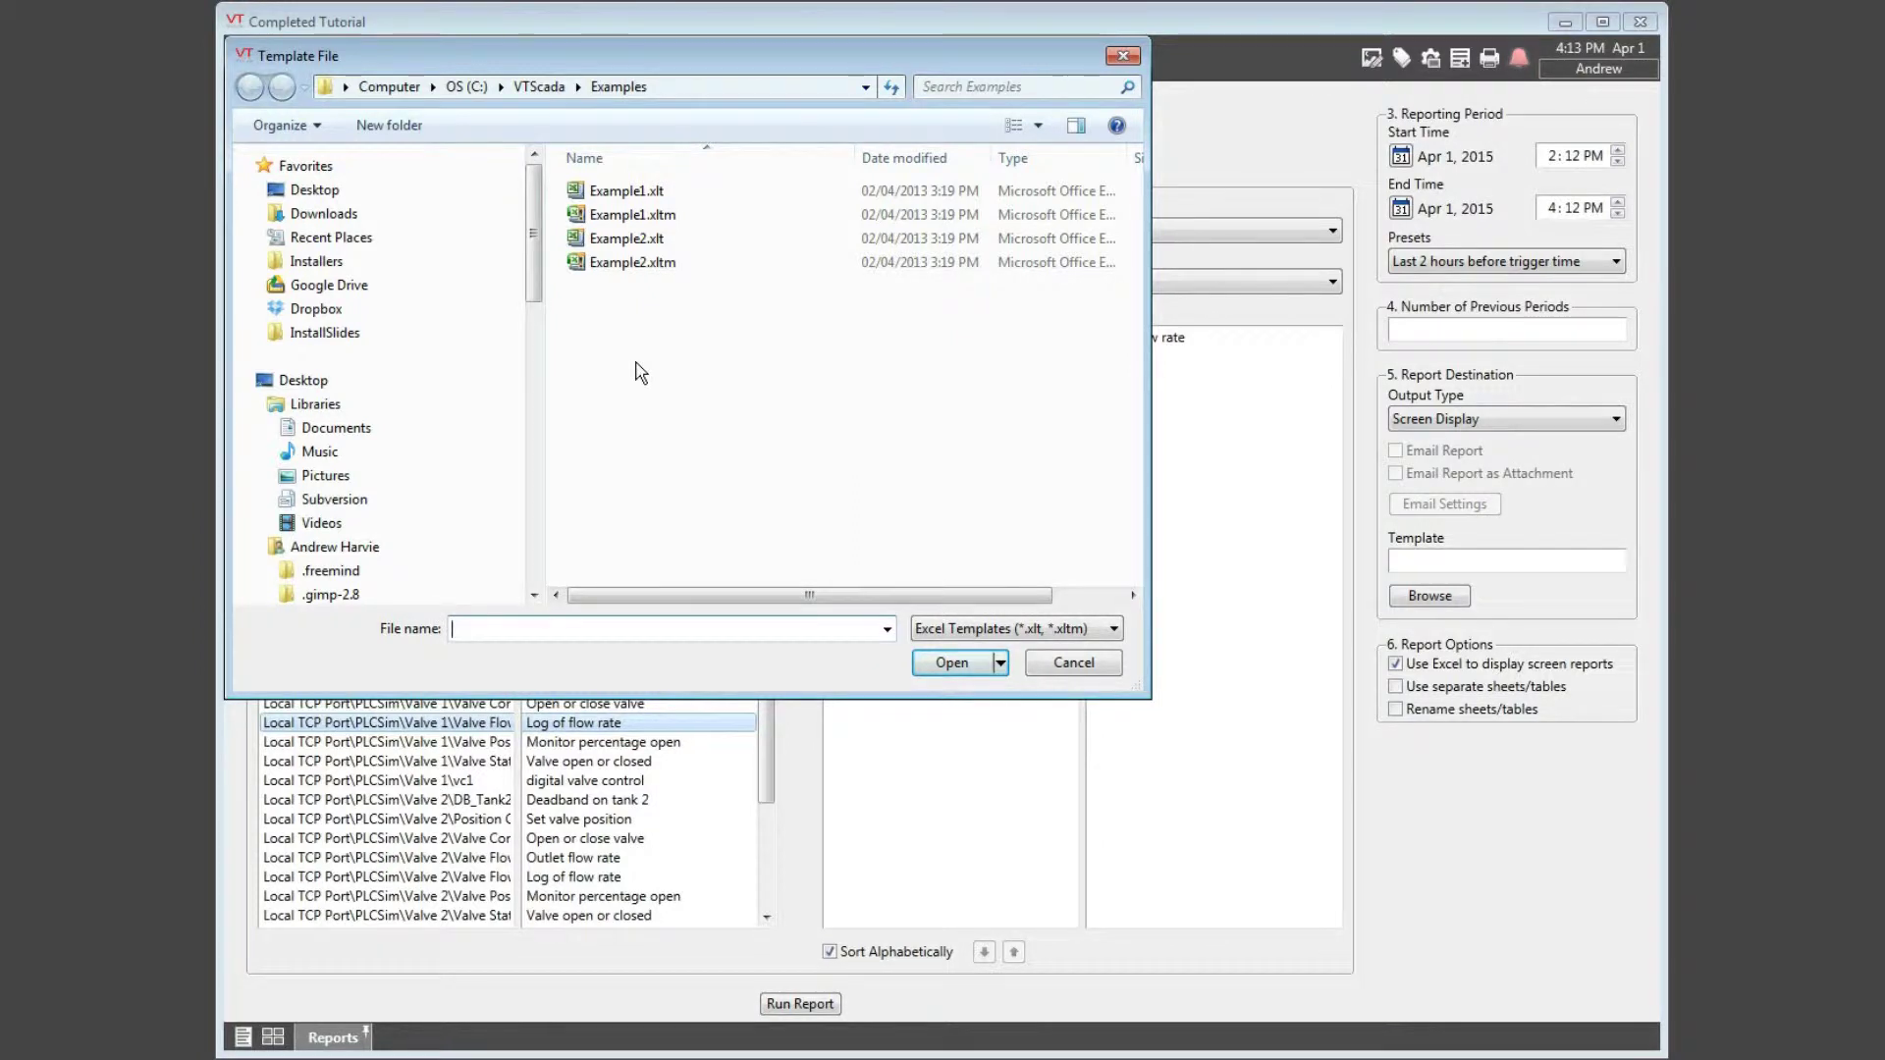
click(633, 262)
click(962, 674)
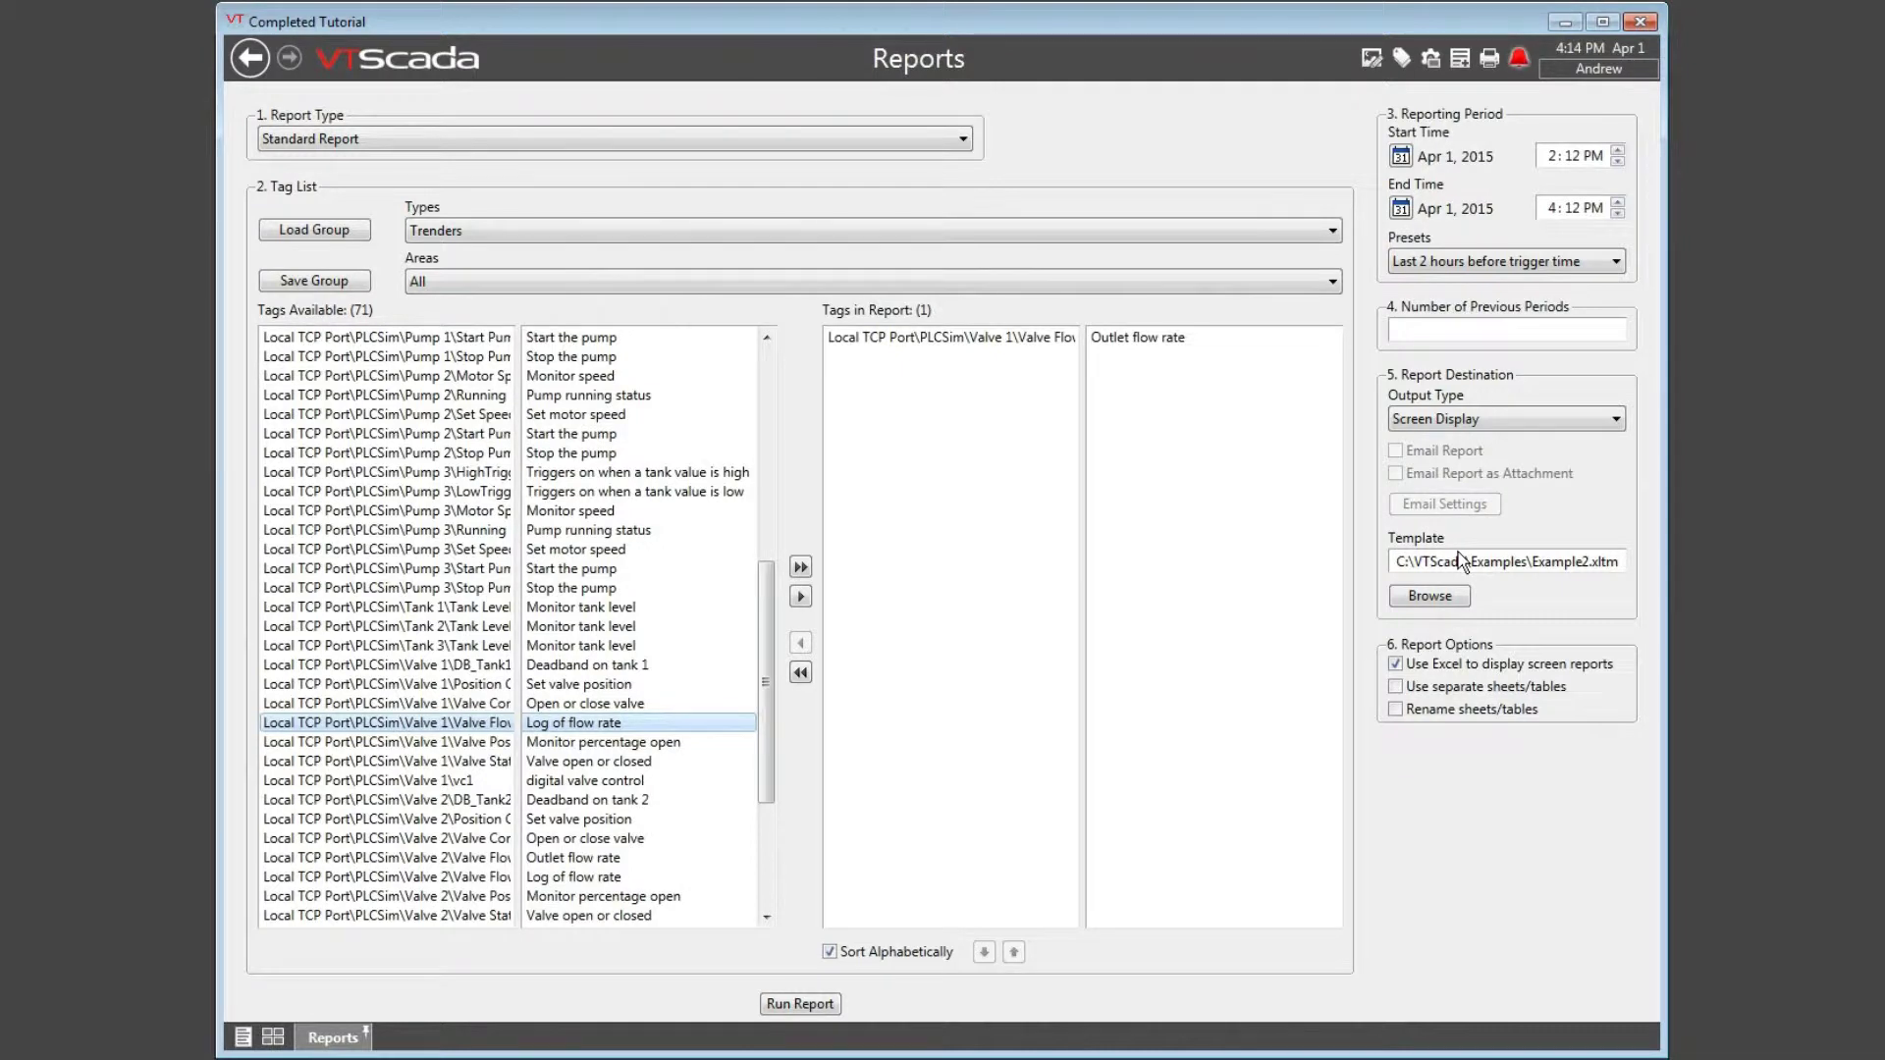
click(811, 1005)
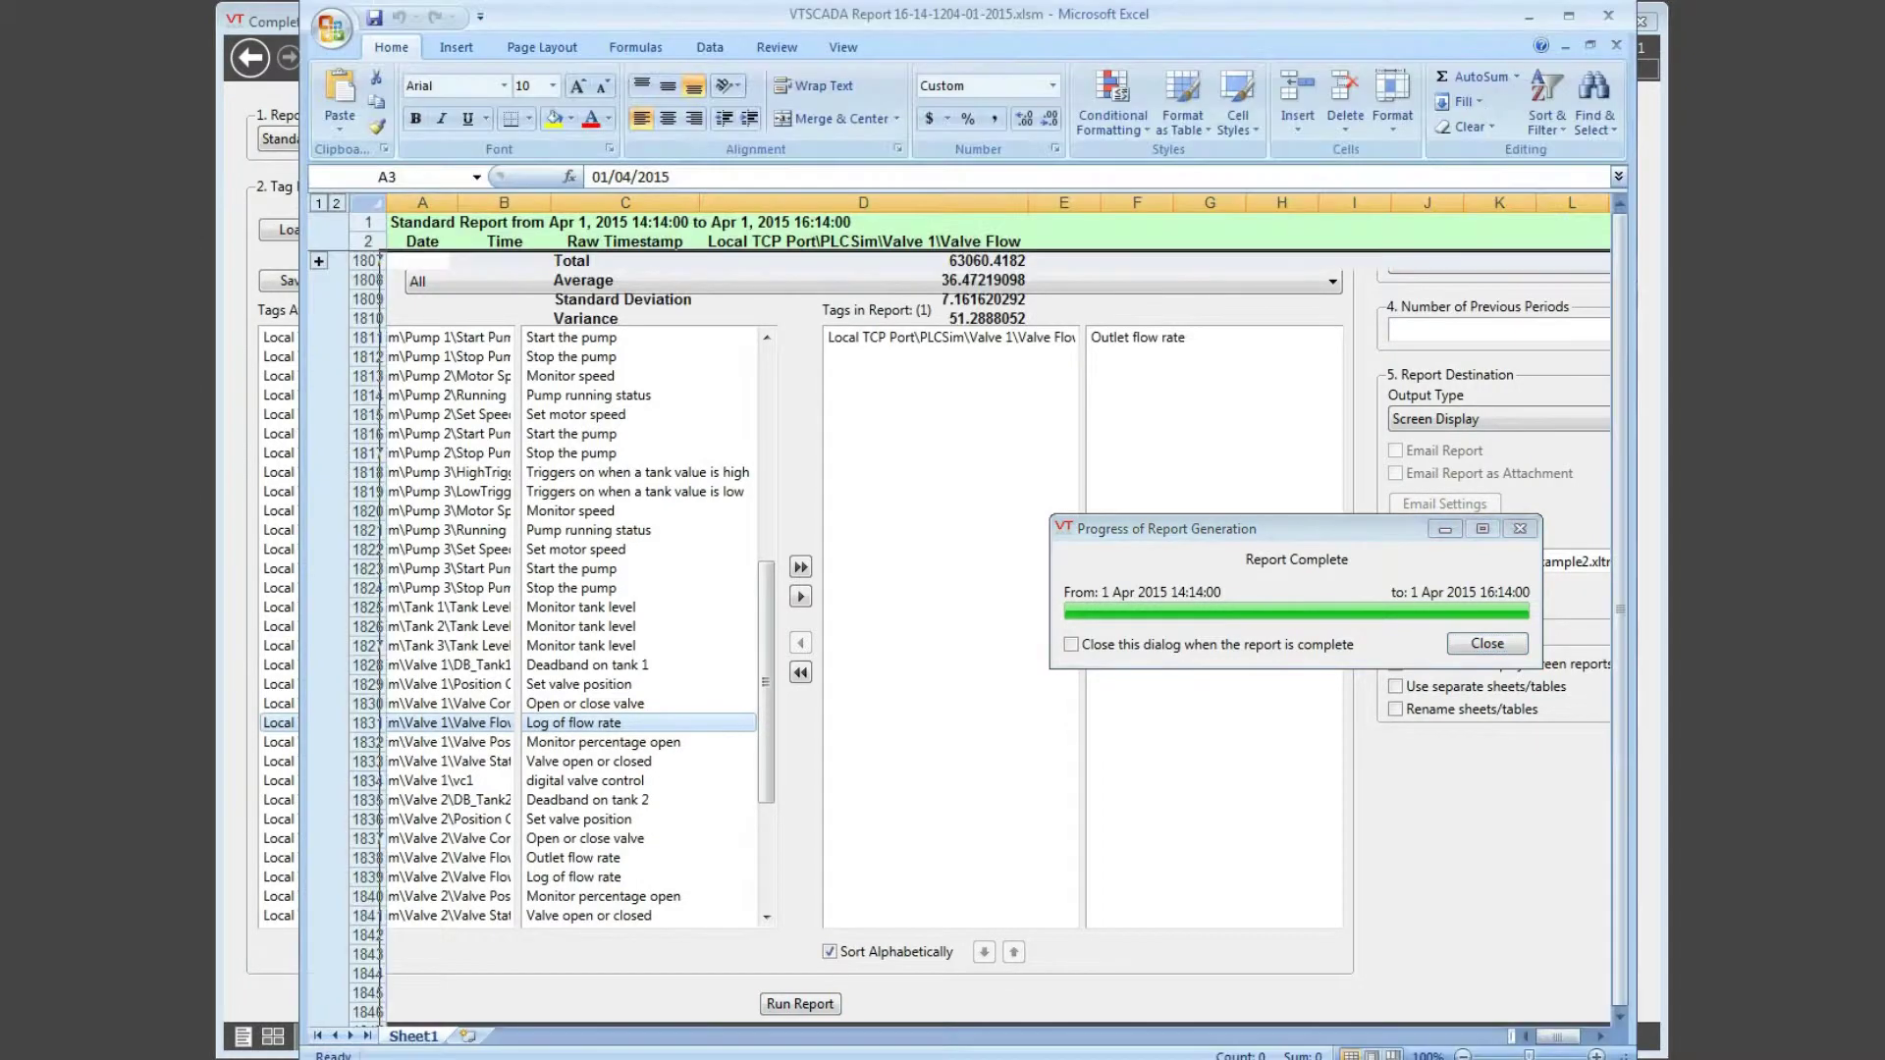
Set the progress dialog to close on completion, close it, and reposition the Excel report window.
click(1070, 644)
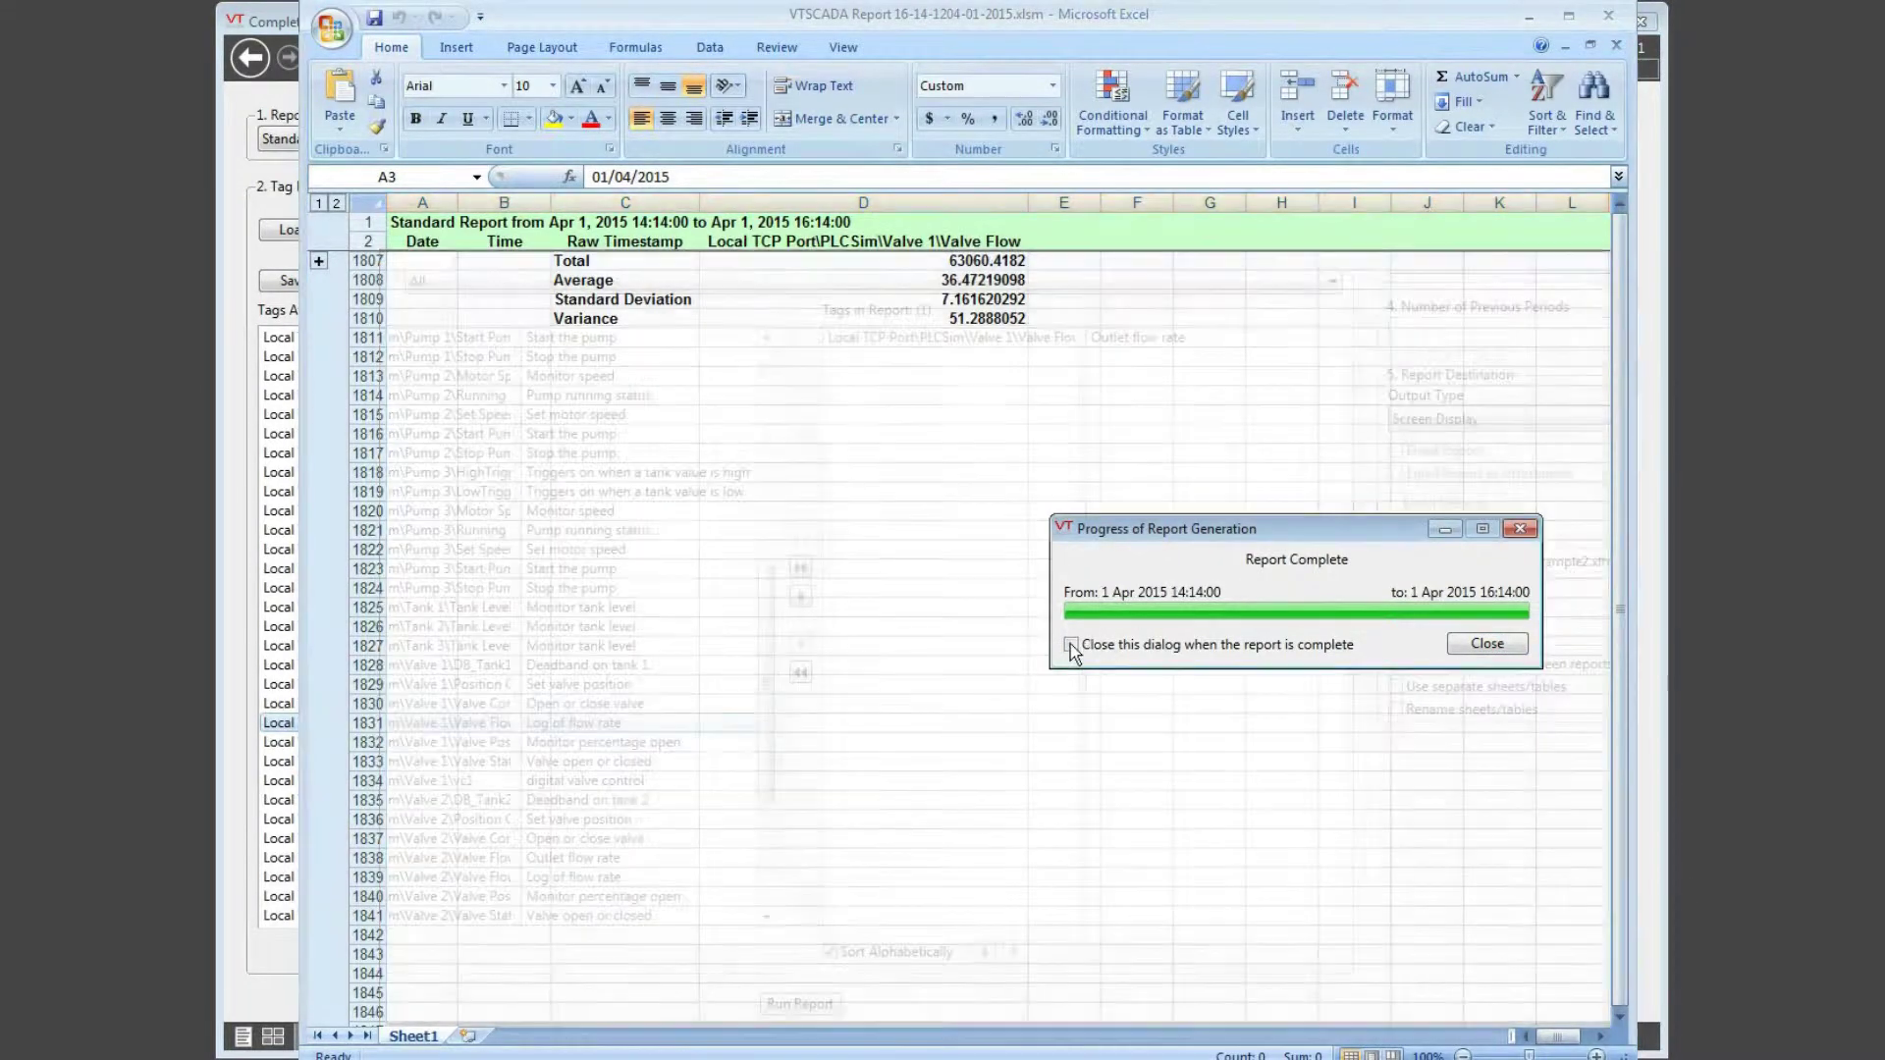
click(1486, 643)
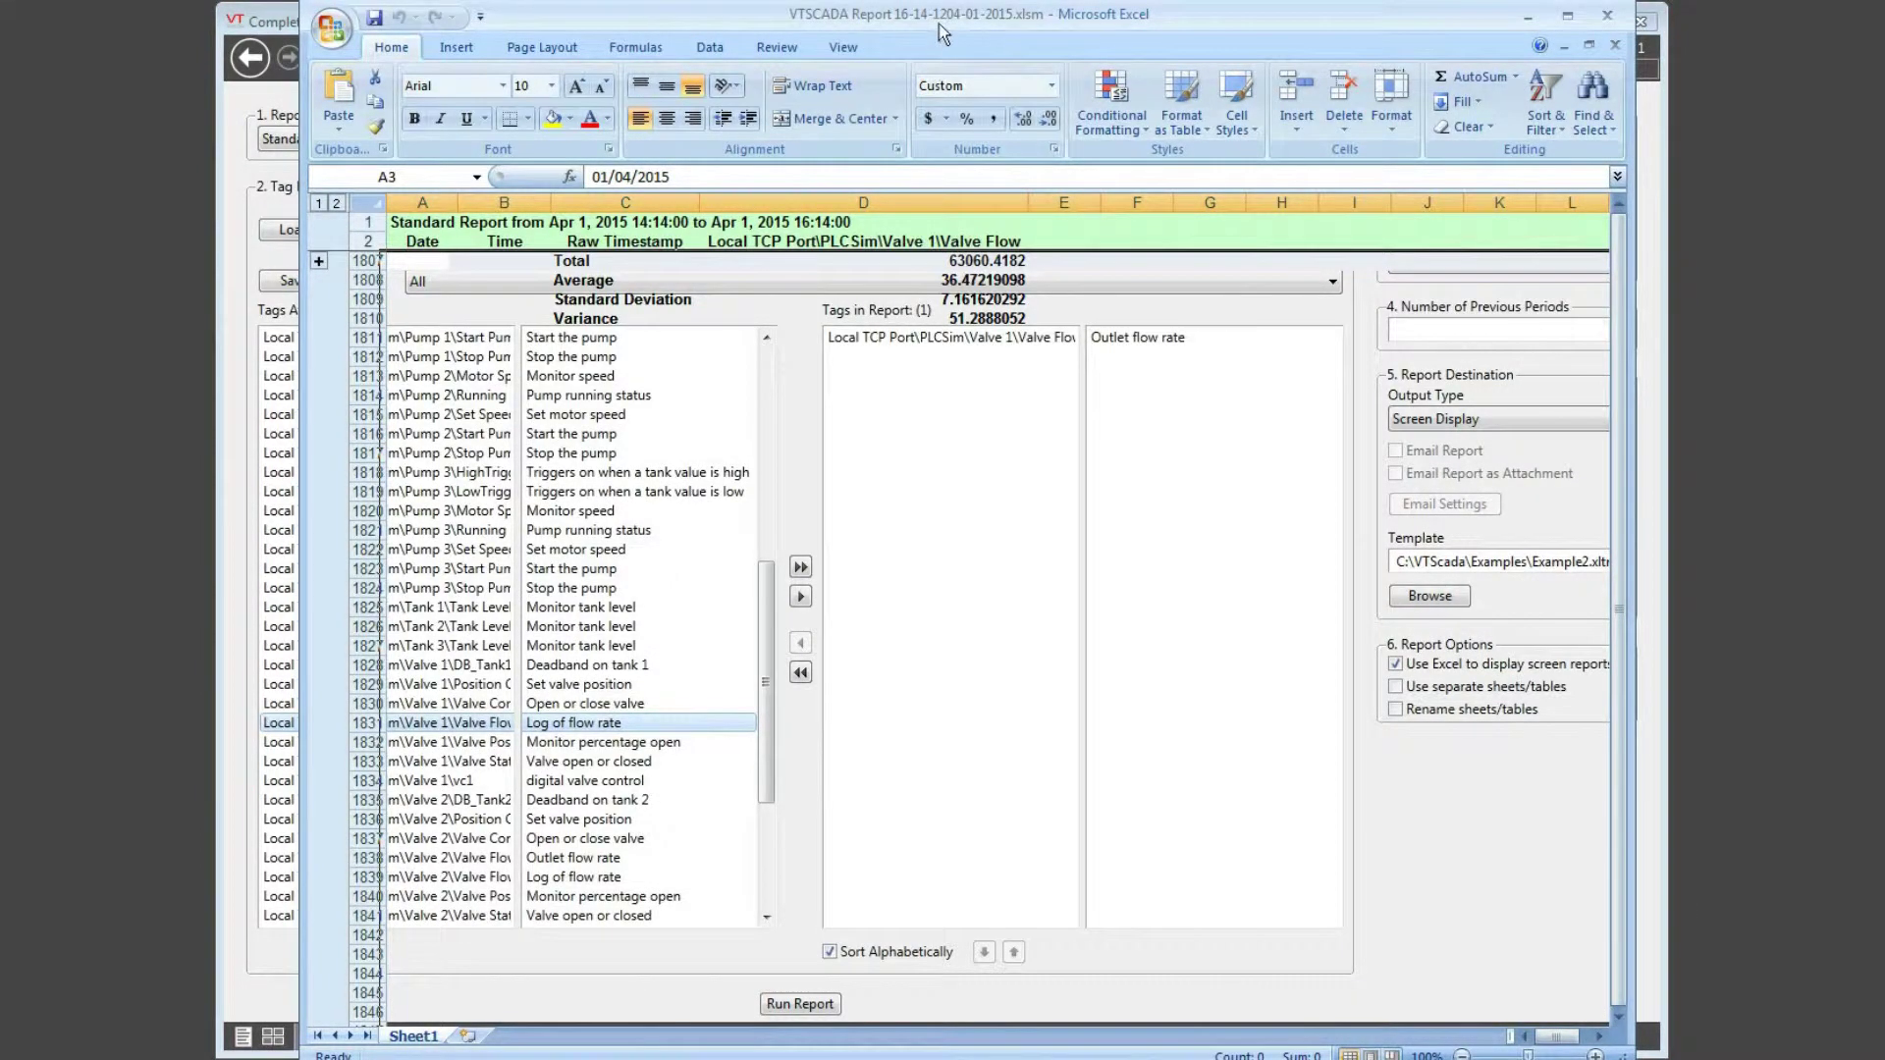
drag(942, 33, 999, 44)
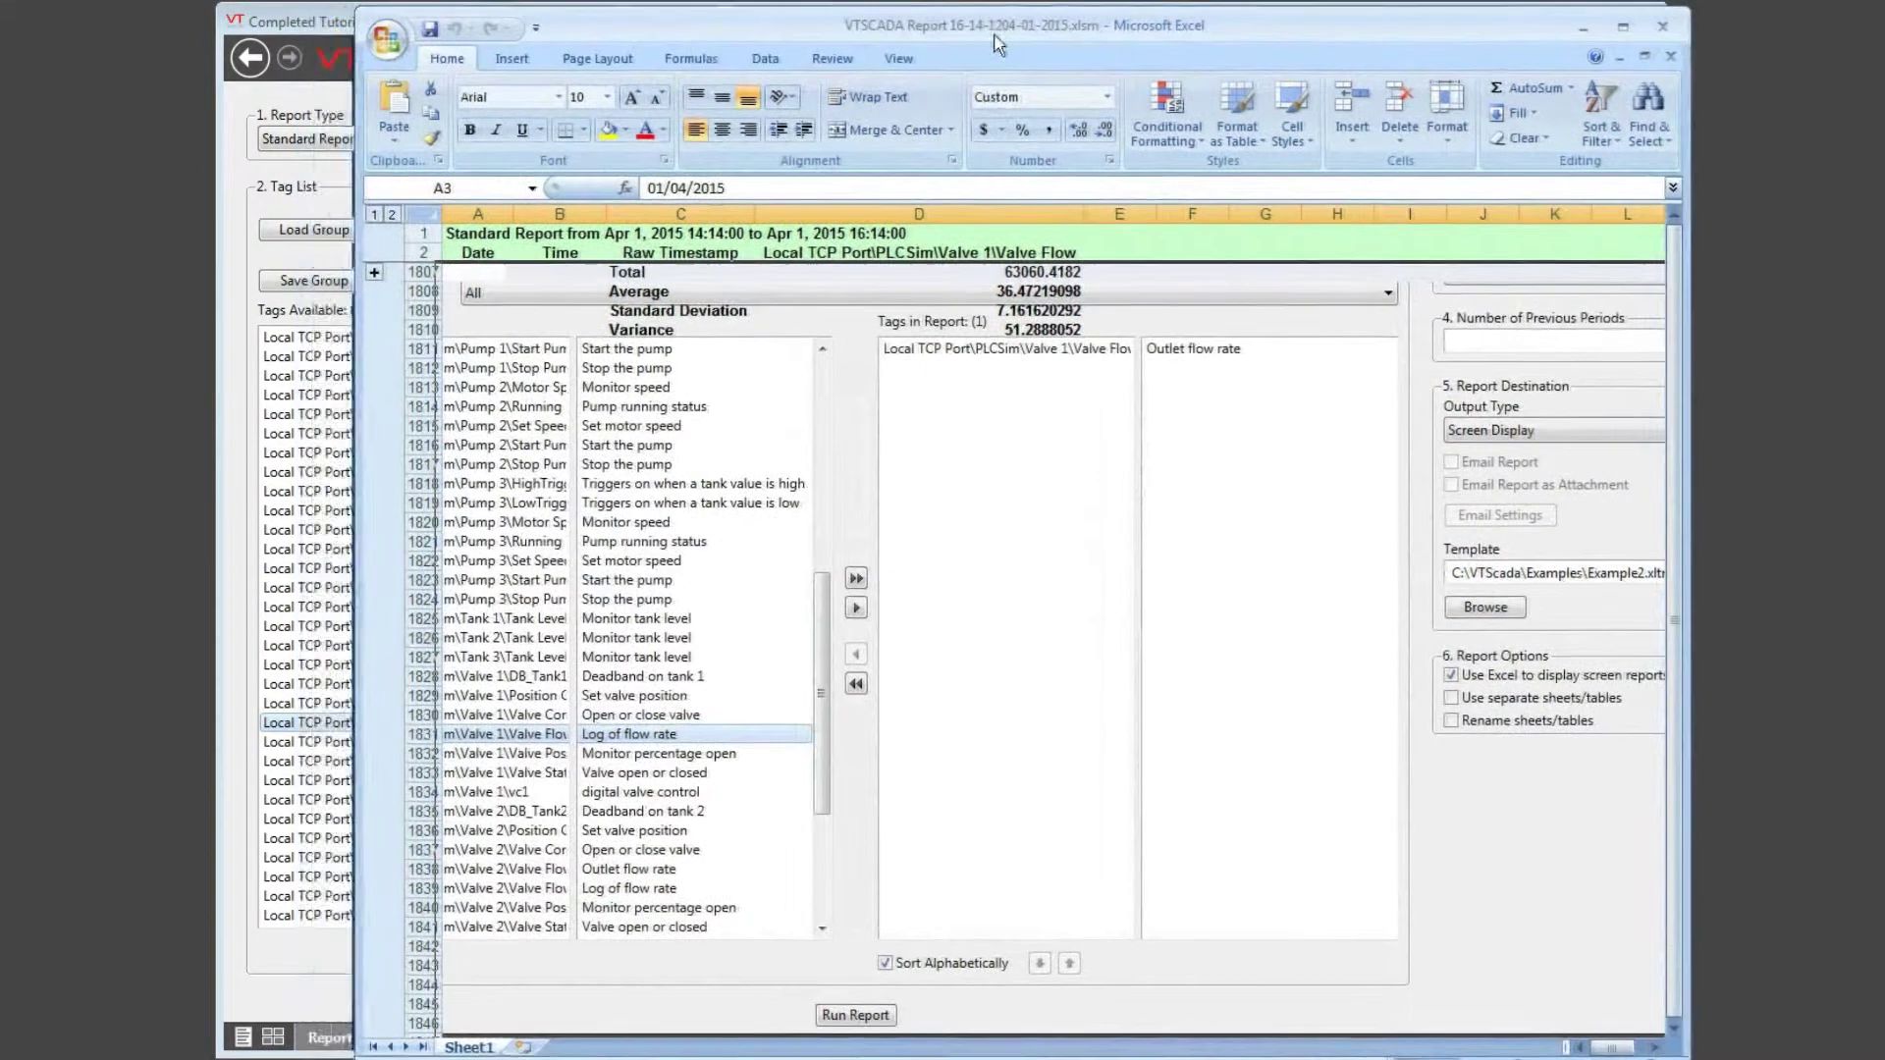
click(1582, 30)
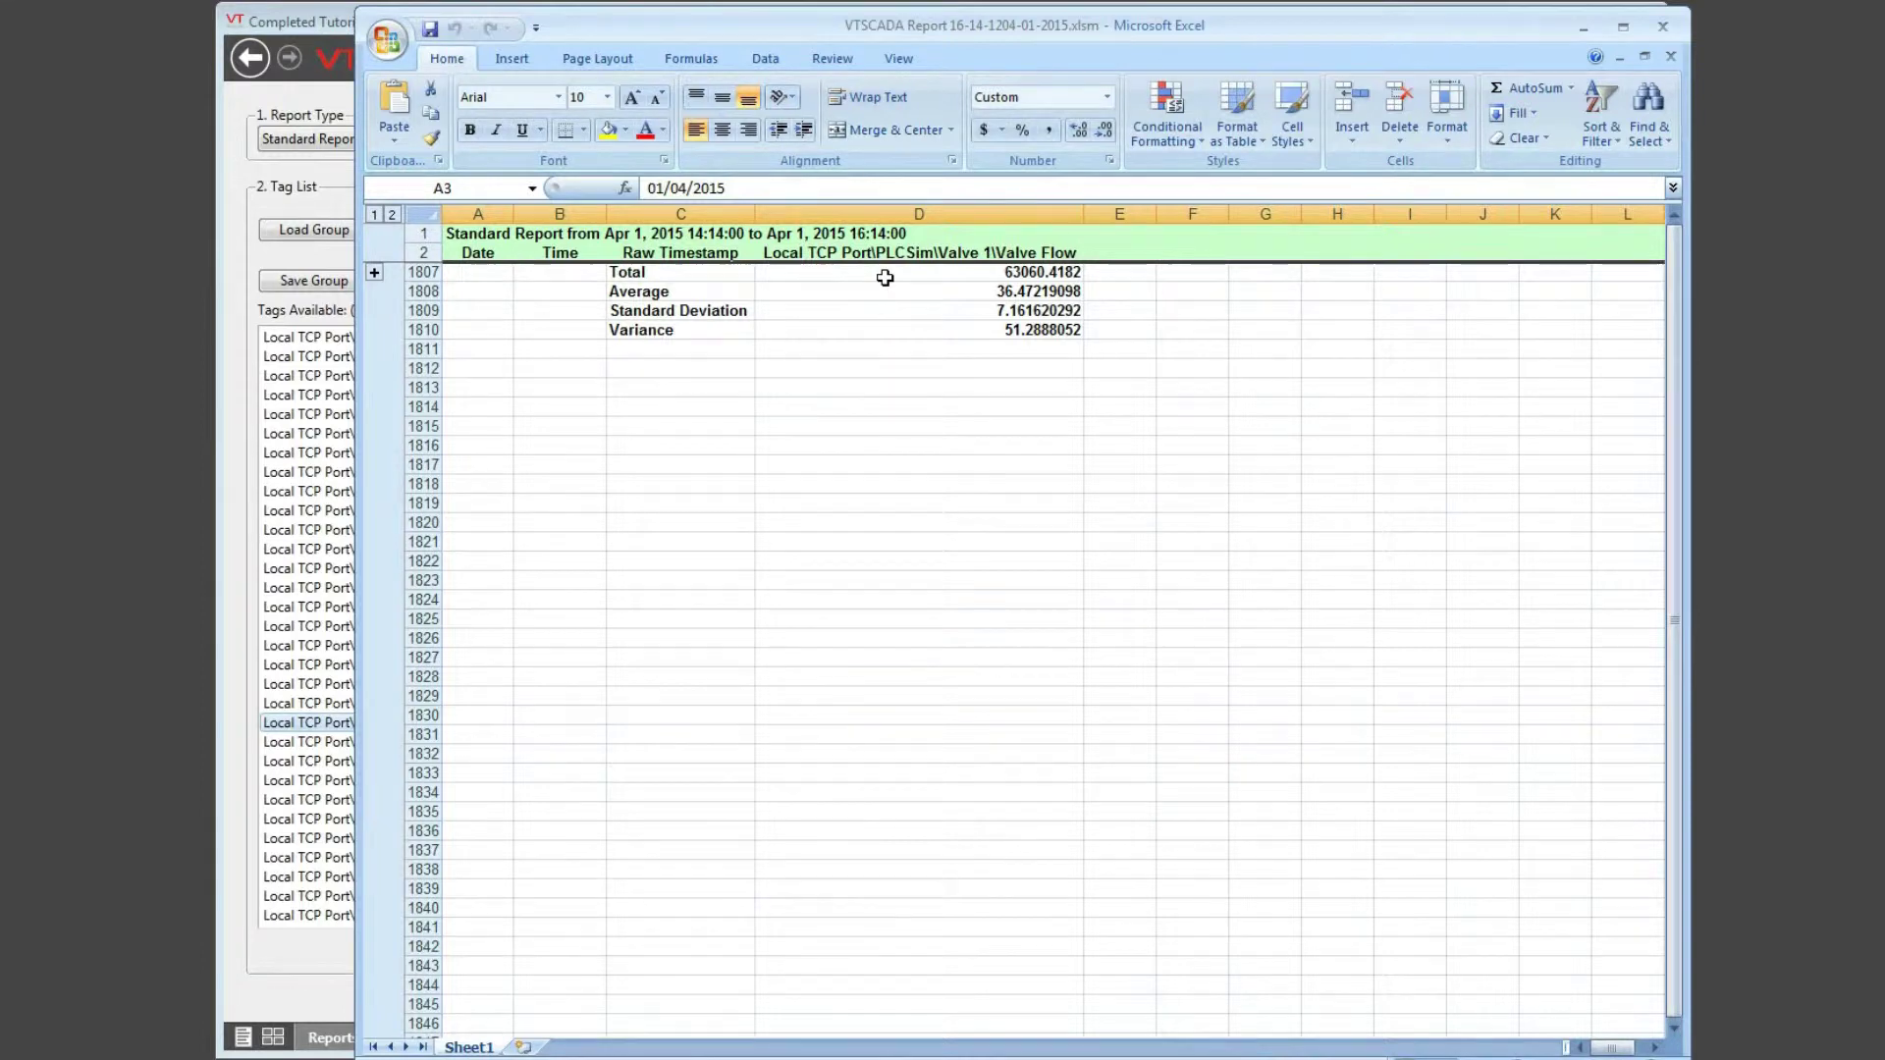
drag(1690, 292, 1811, 292)
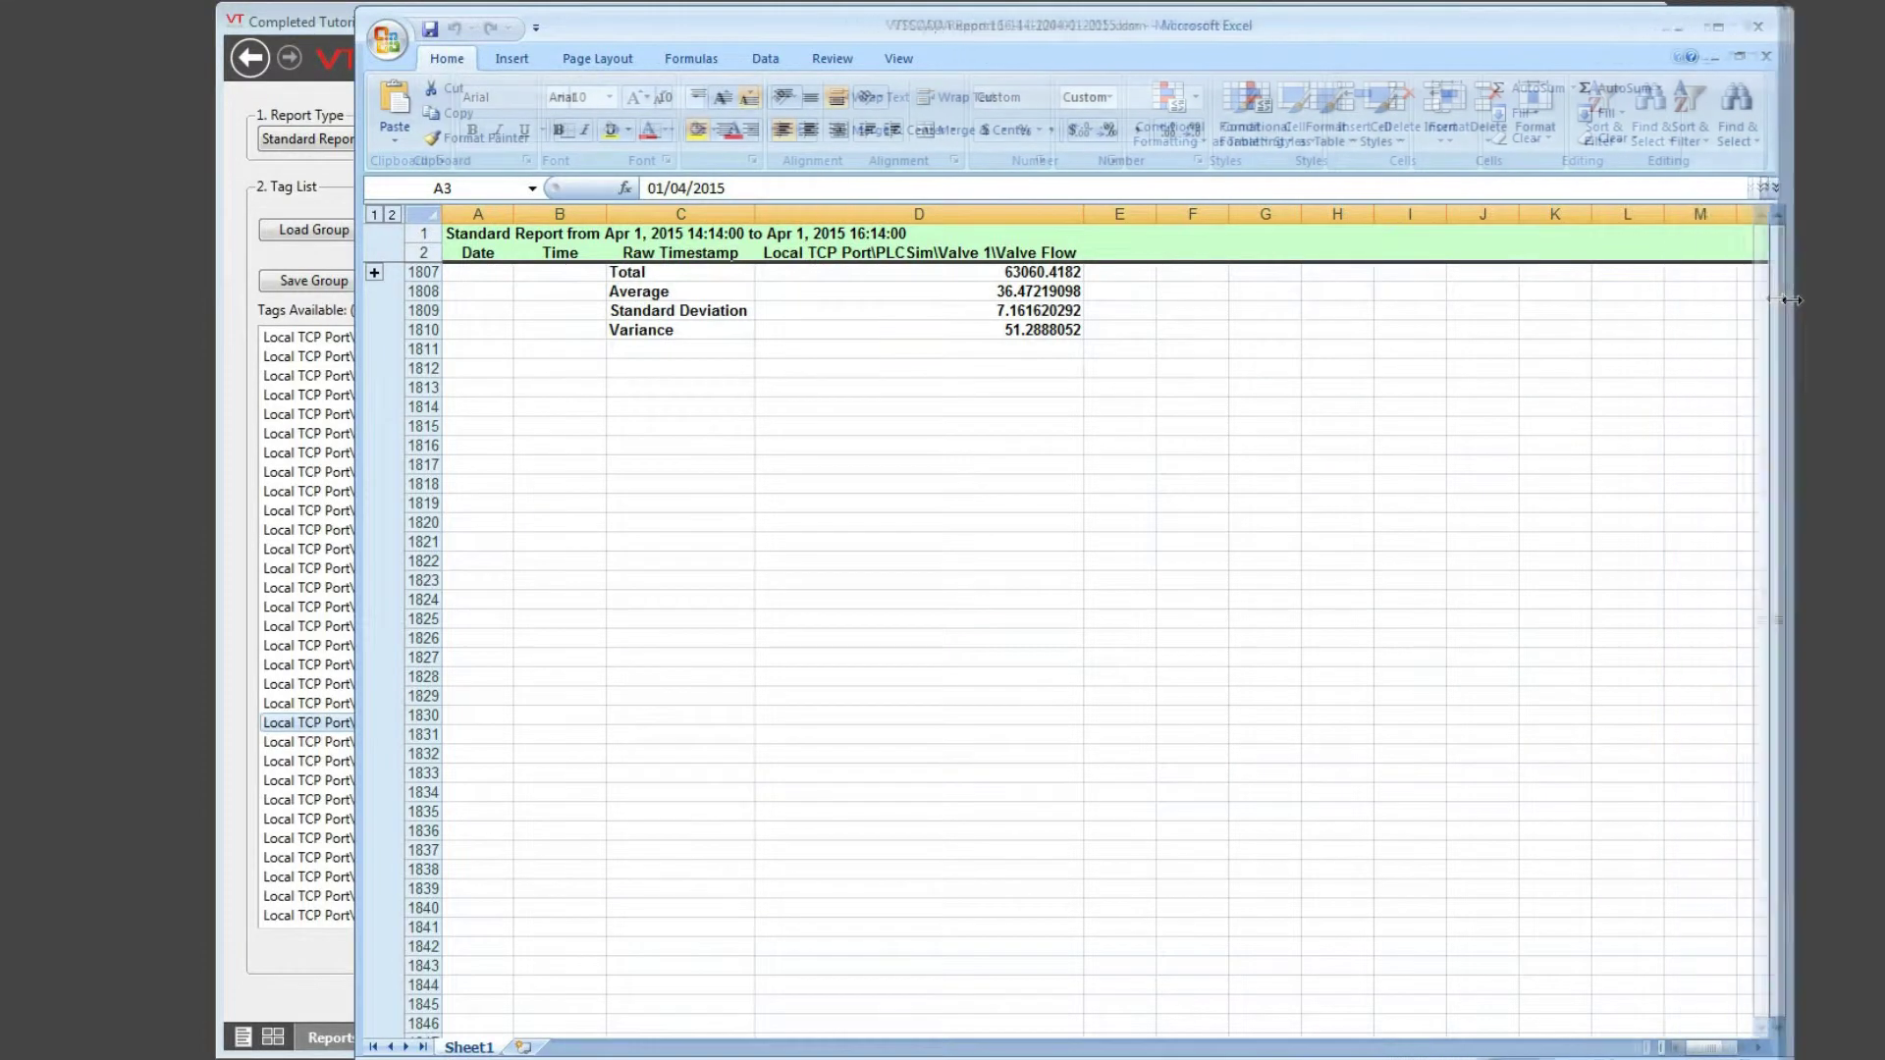
Check the workbook's macro actions, then close the valve flow report saving changes.
click(898, 58)
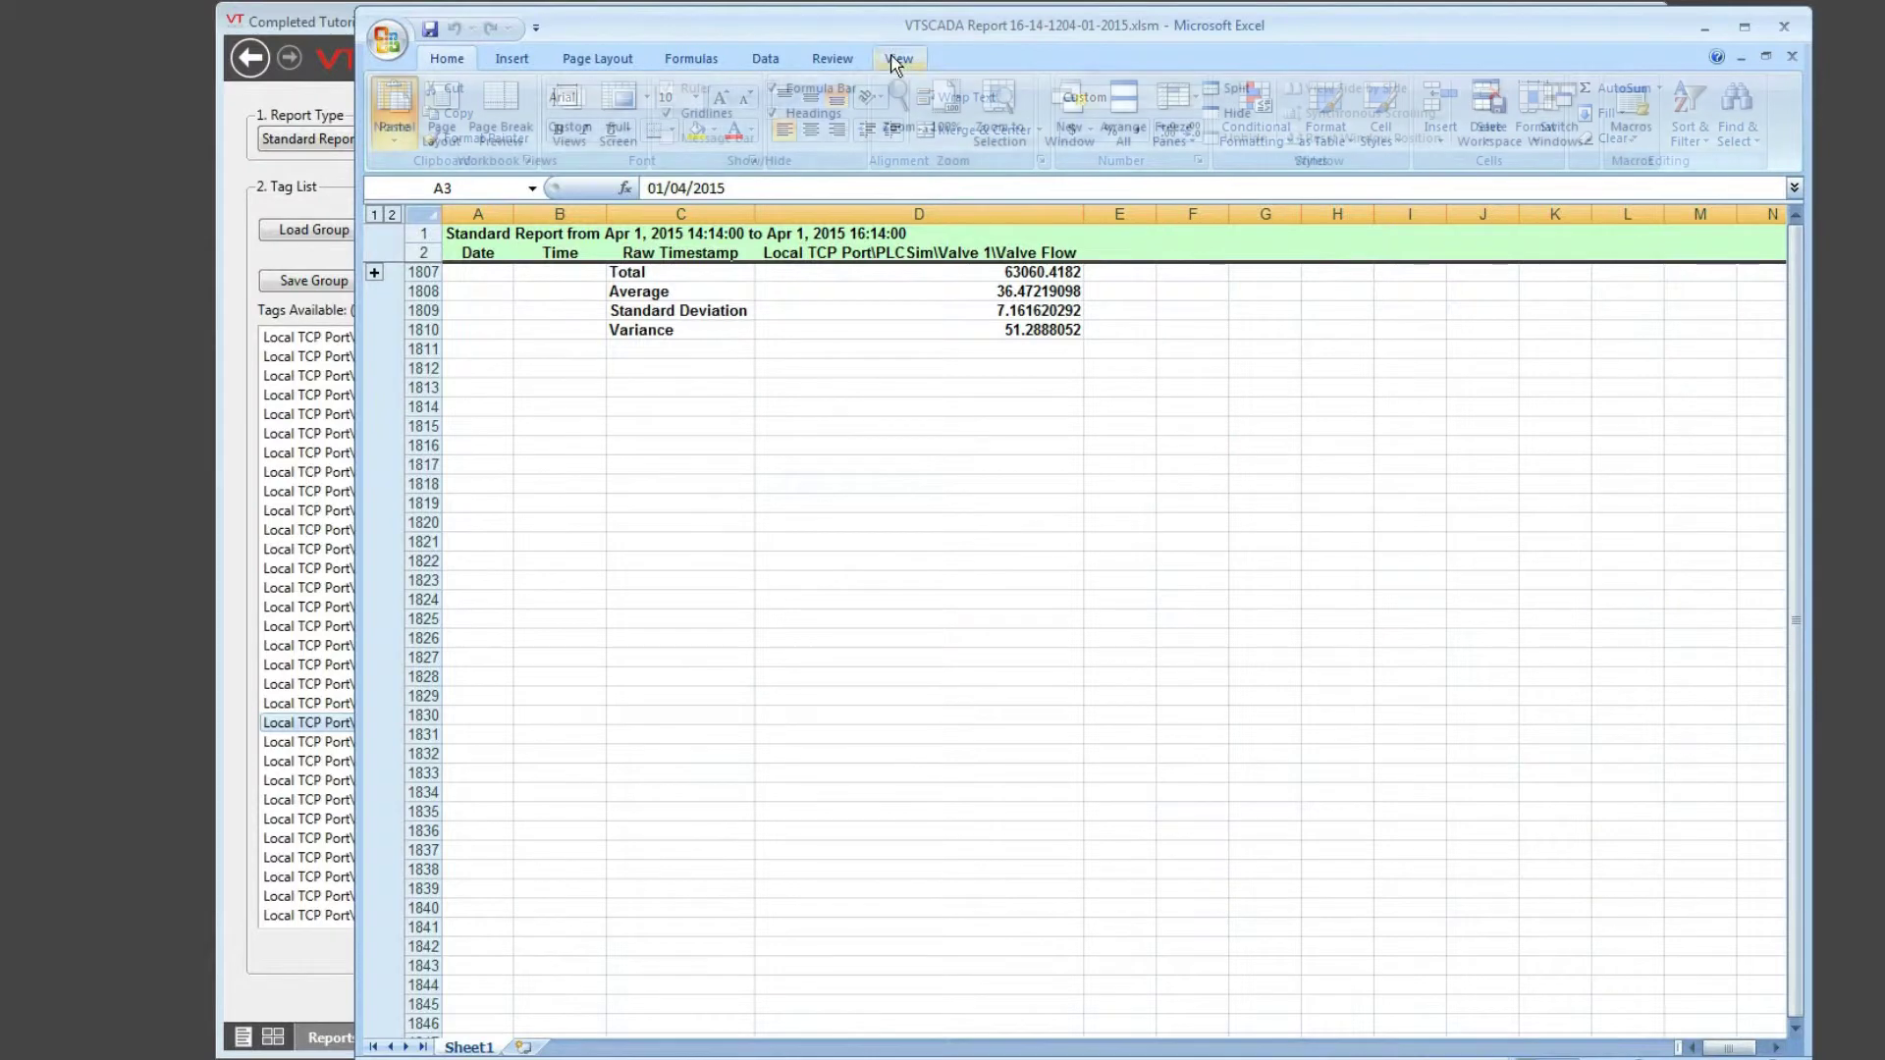
click(1628, 138)
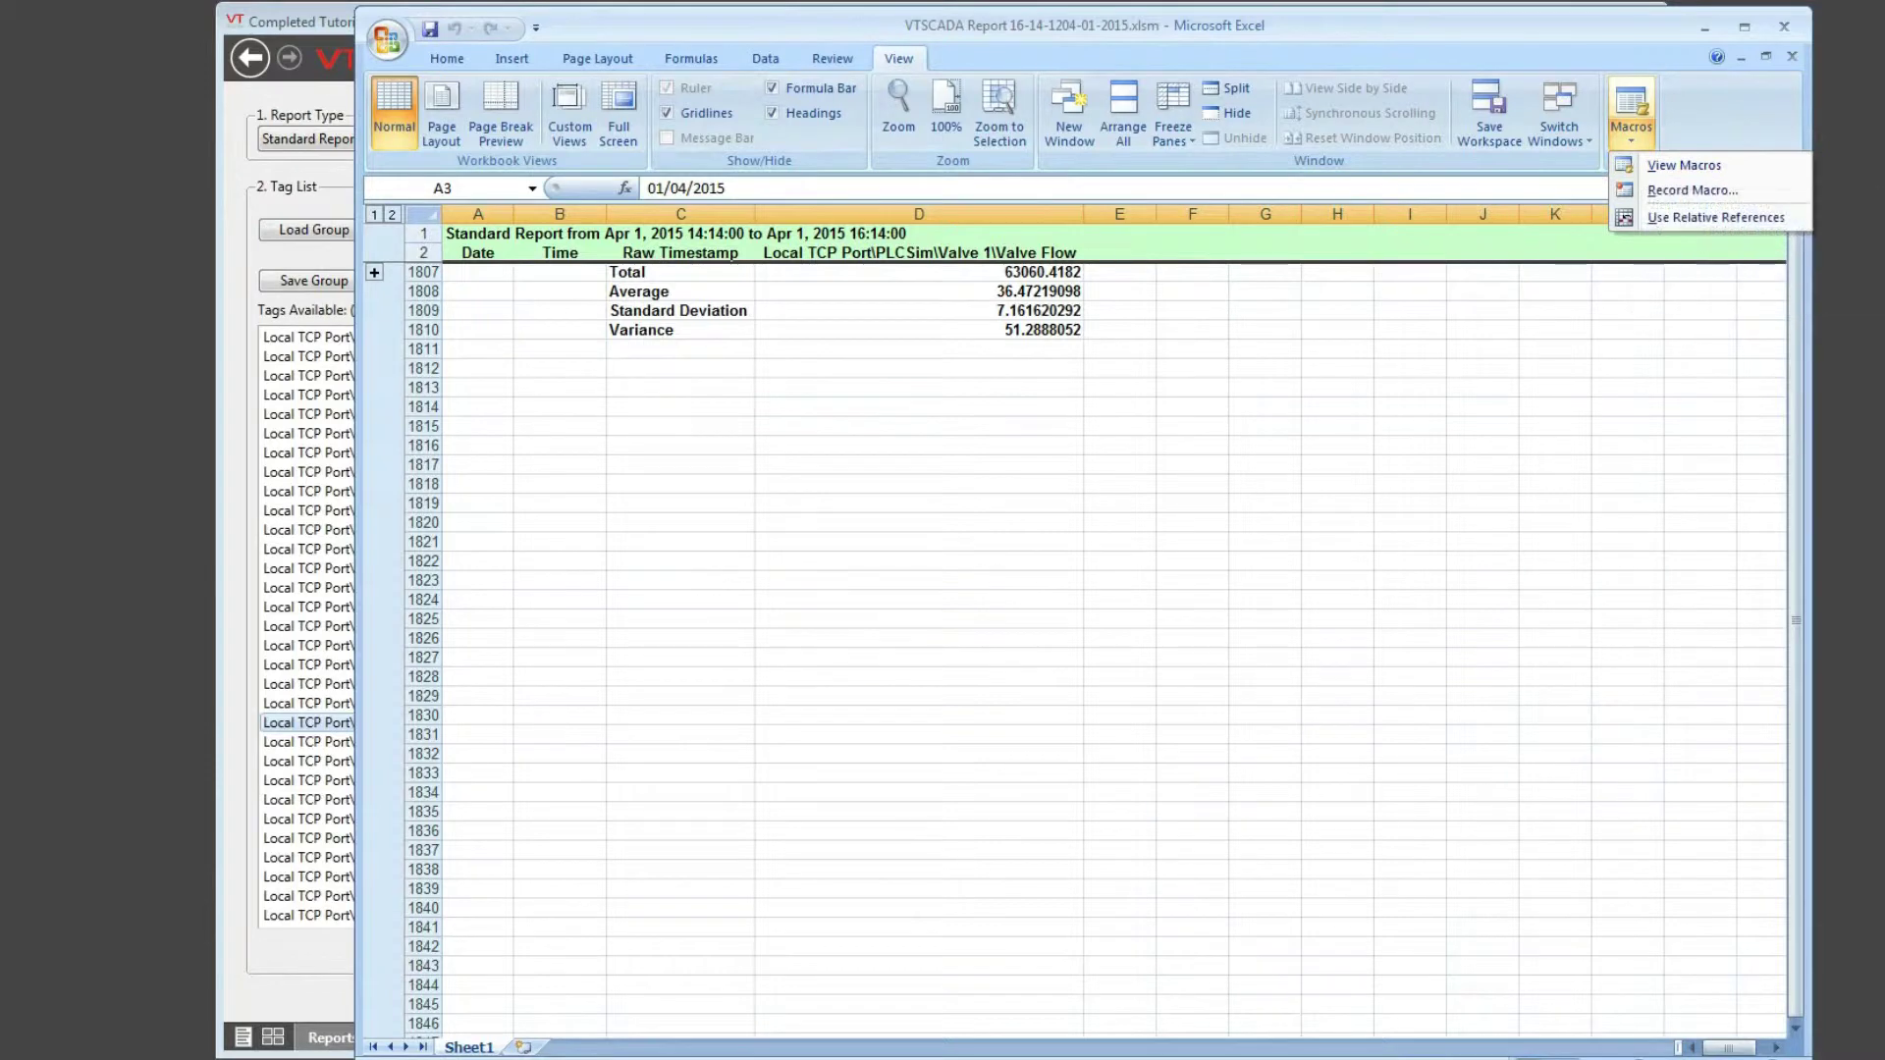
click(1791, 31)
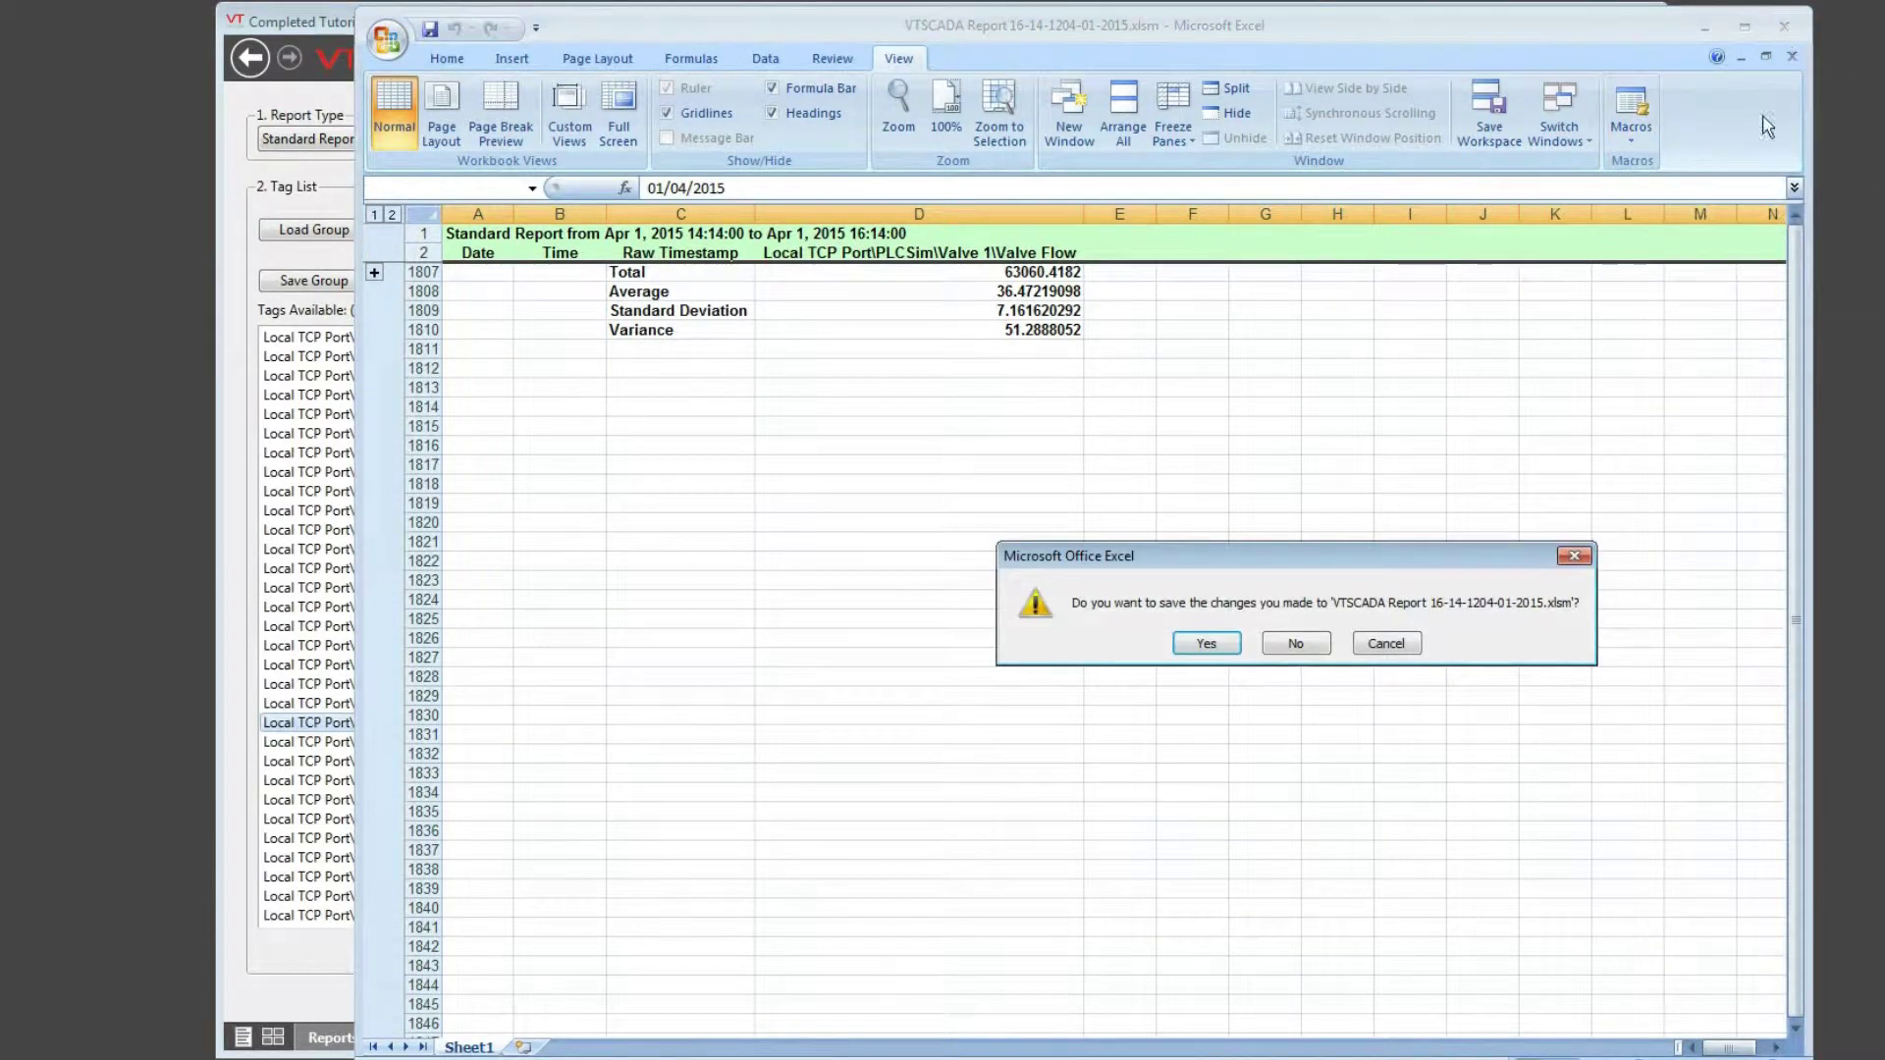
click(1214, 644)
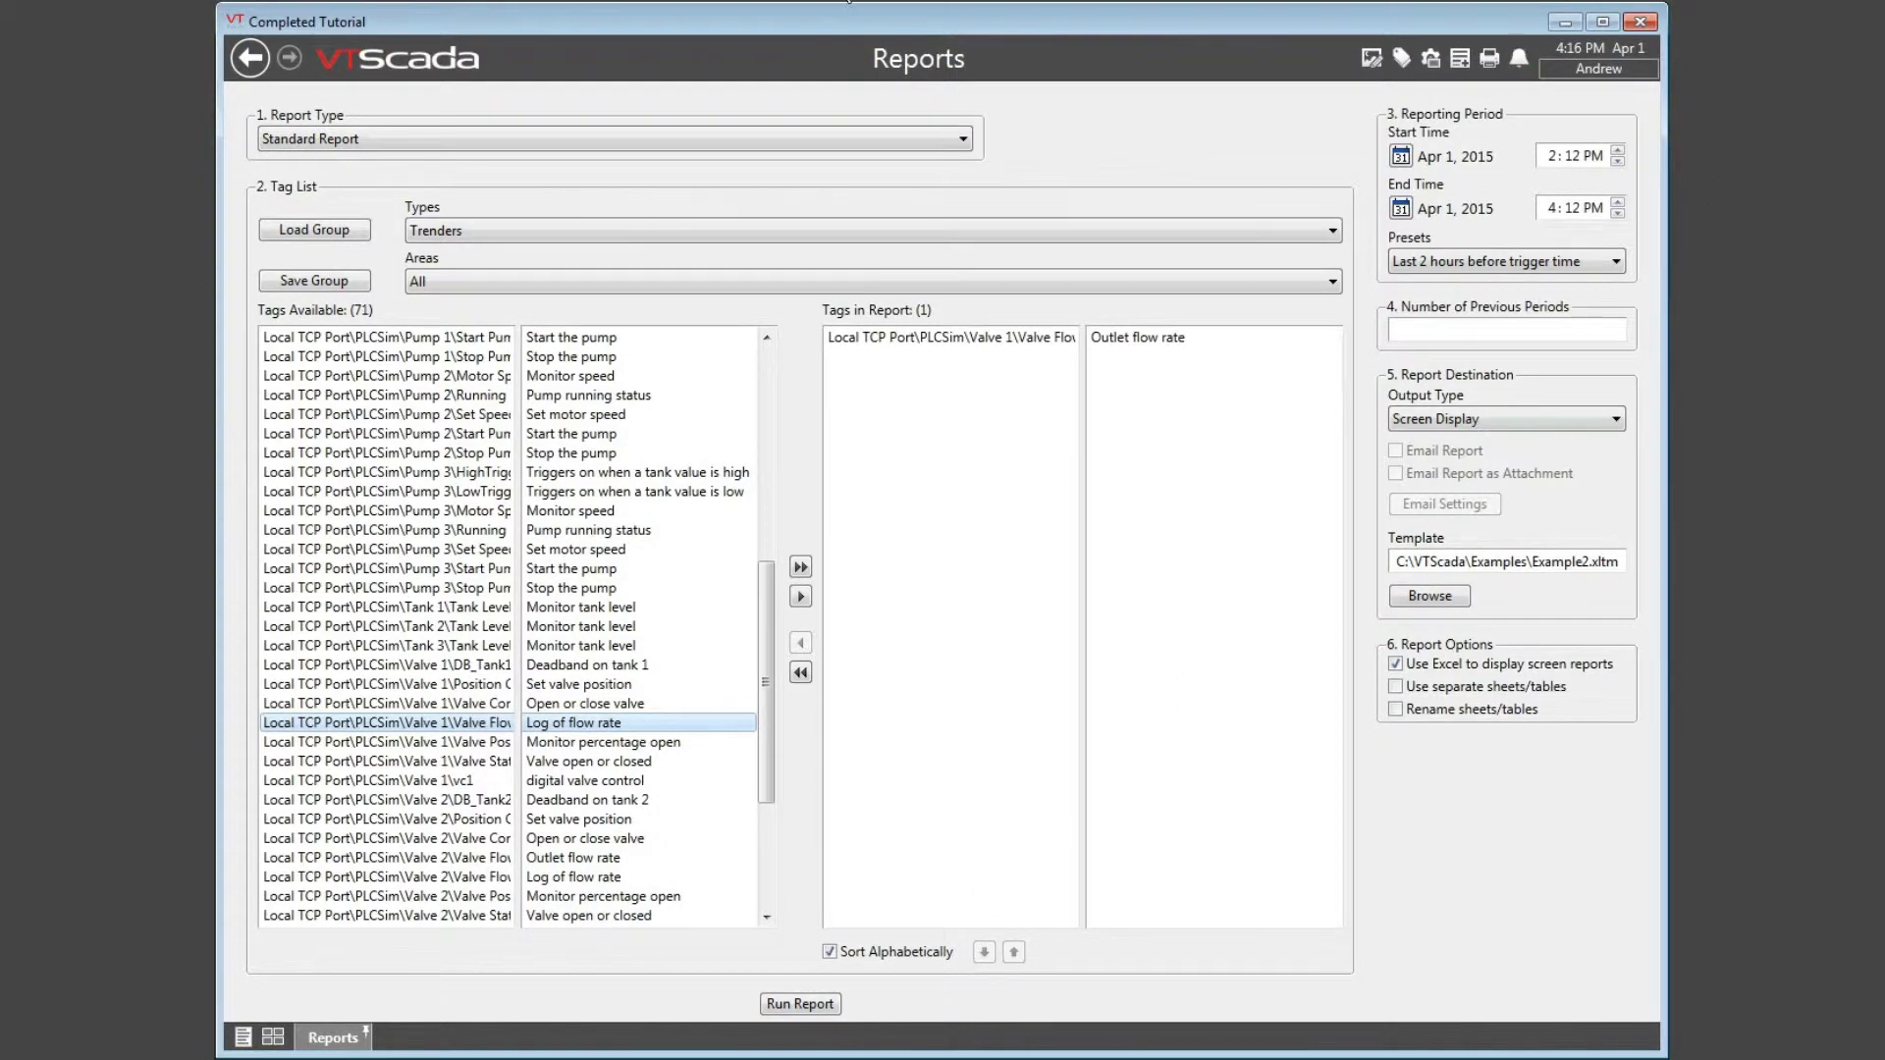
Move the Reports window right to uncover the VTScada Application Manager.
drag(817, 16, 1083, 12)
click(415, 567)
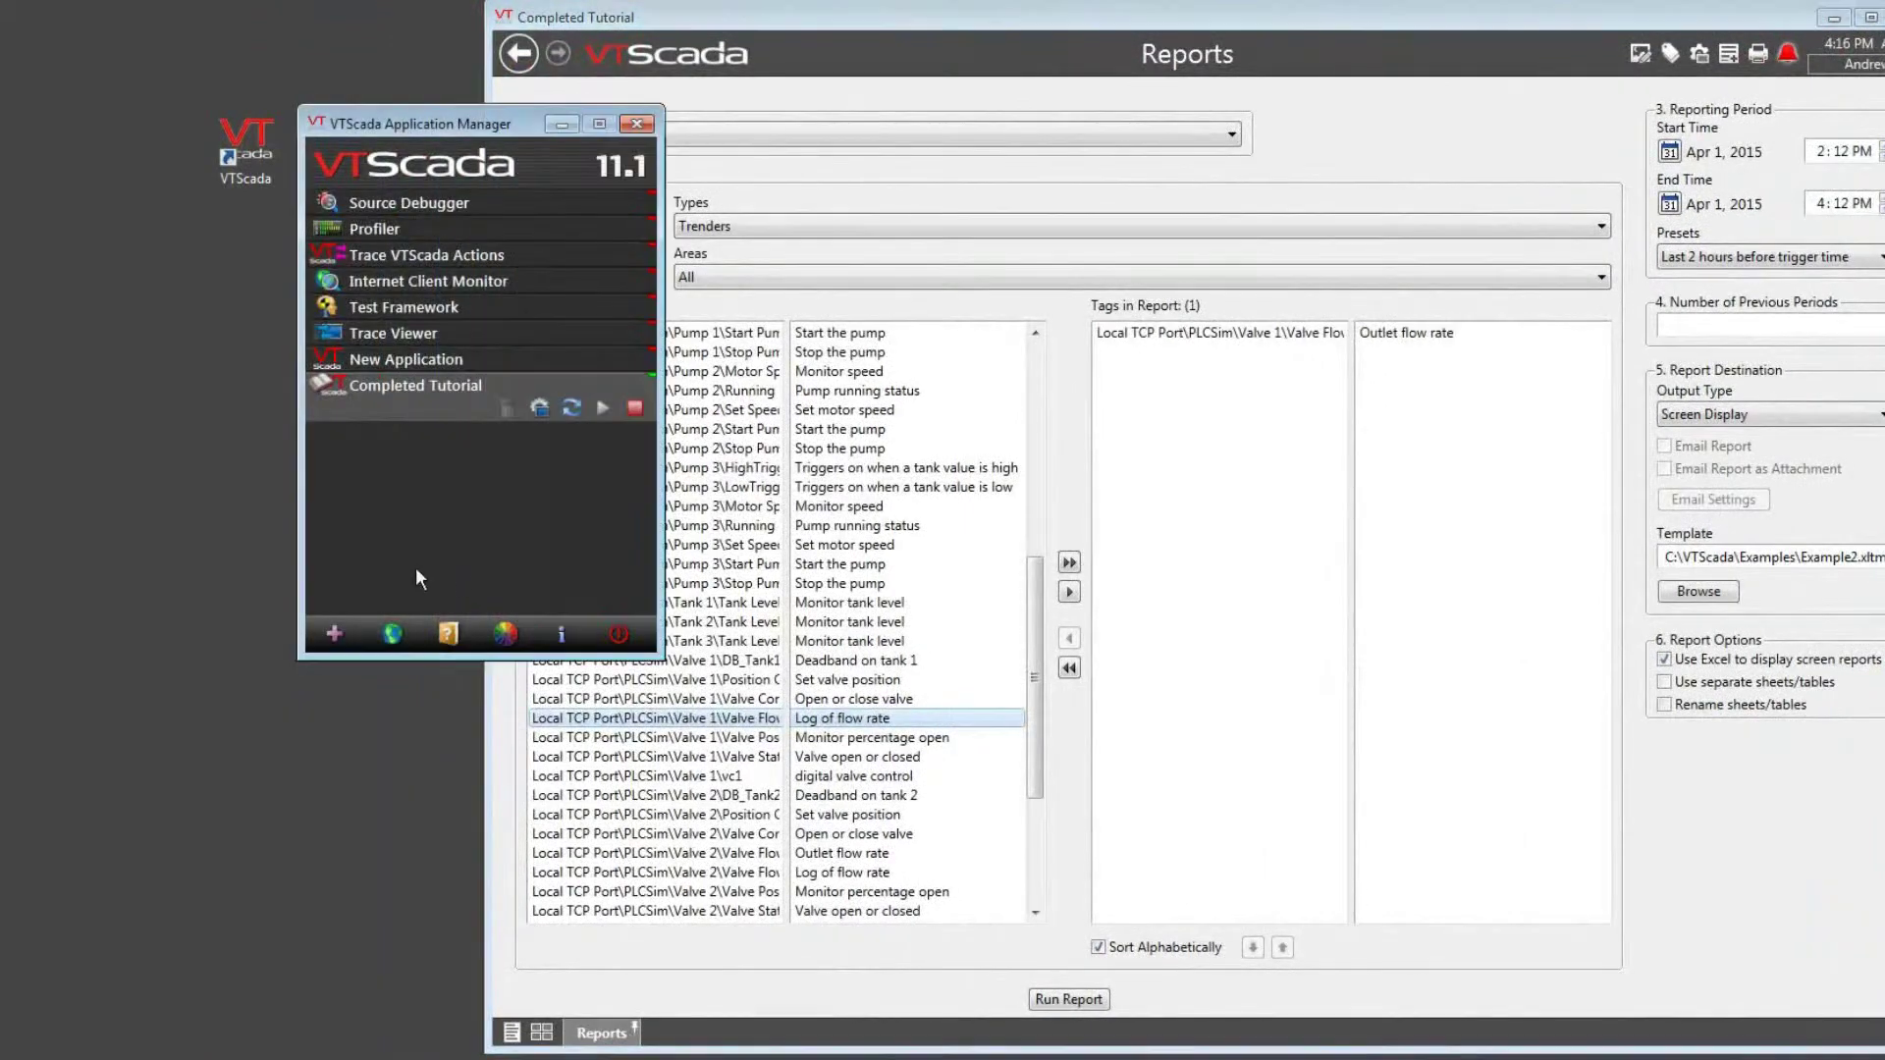
click(562, 635)
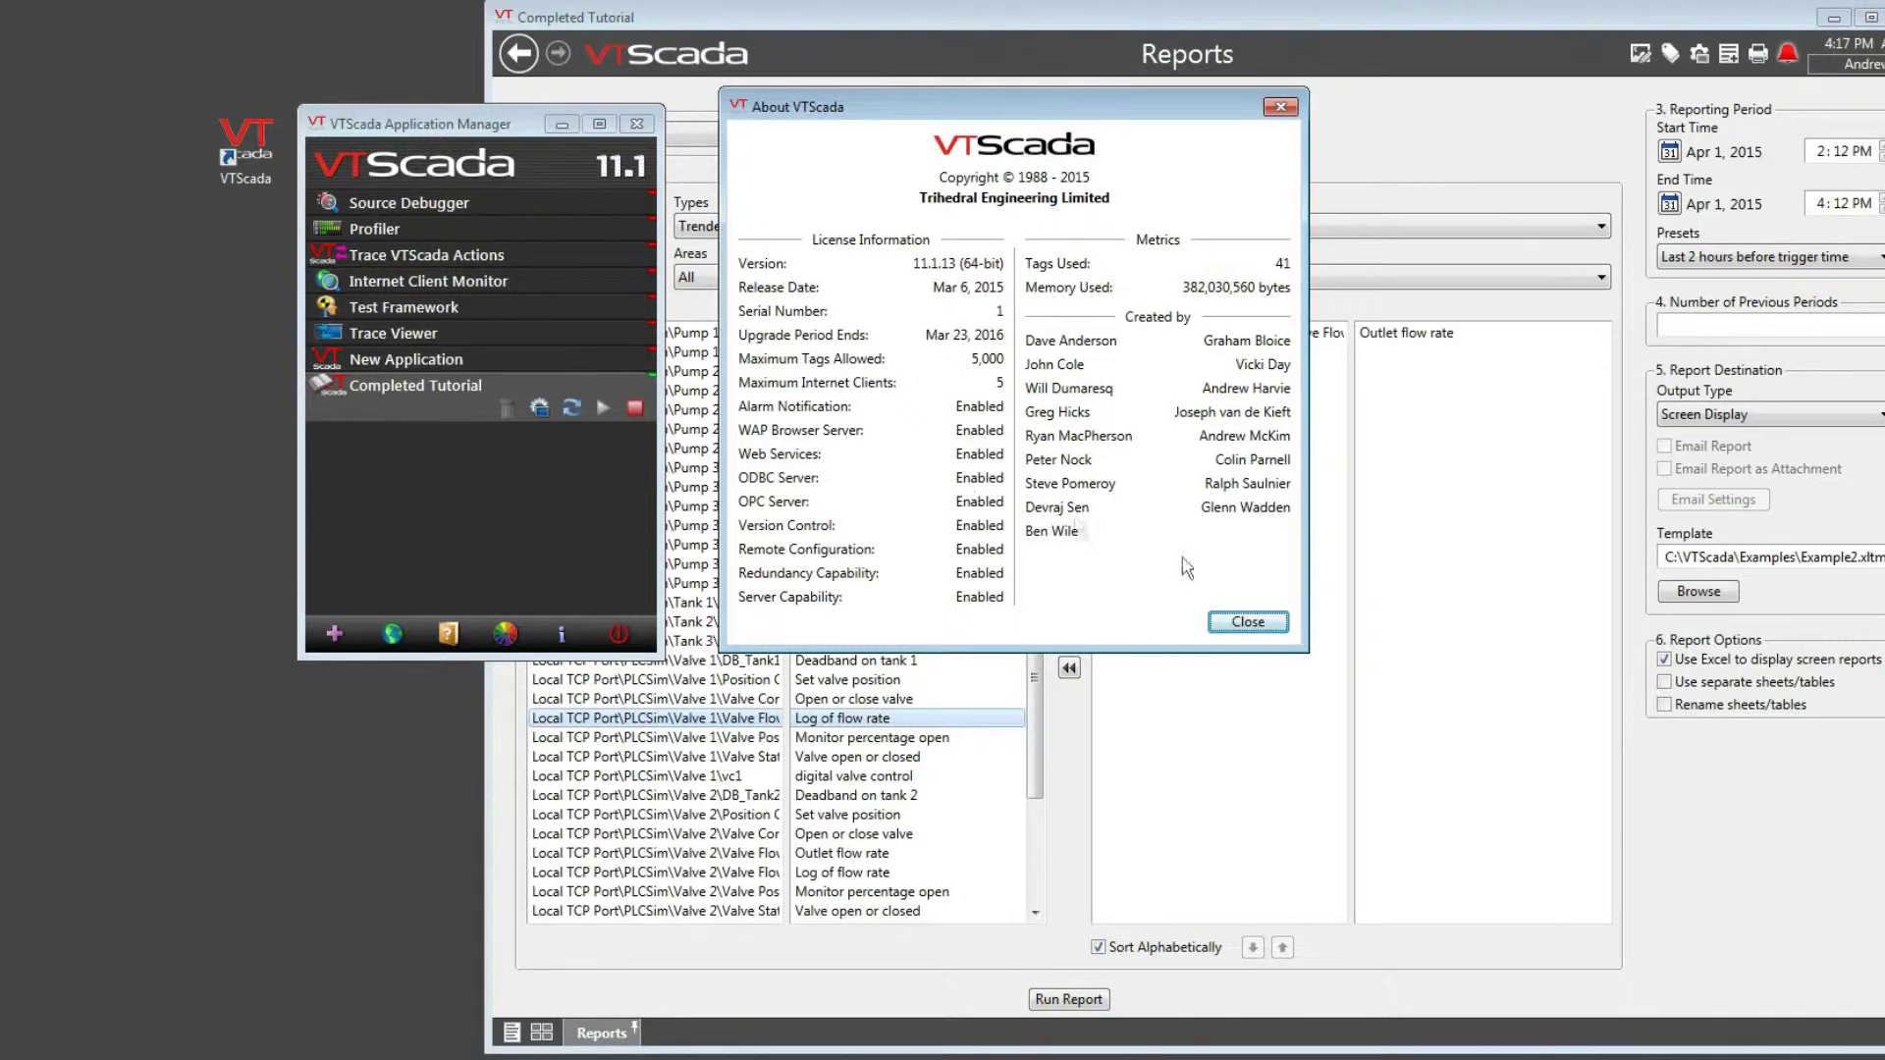
click(1237, 624)
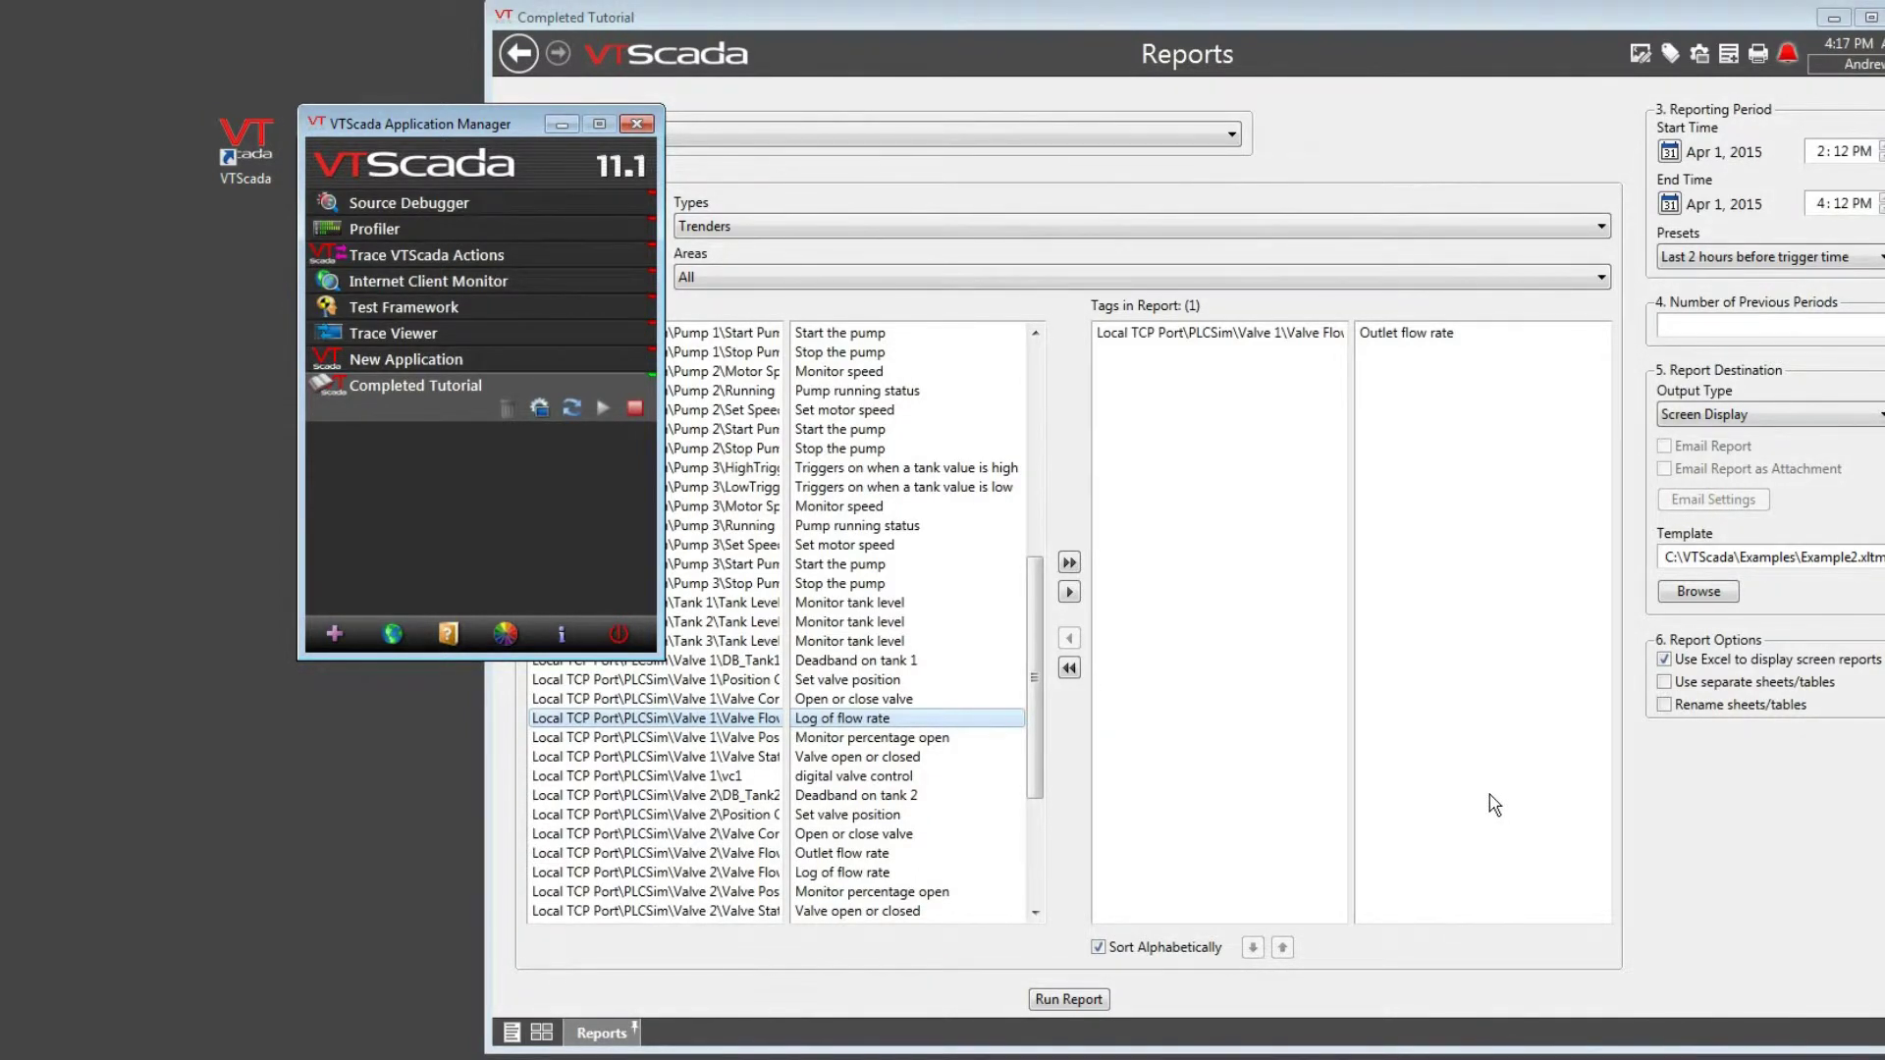
Move the Reports window back left and switch to TotalEdit Pro's AlarmHistory query.
drag(1452, 27, 1304, 35)
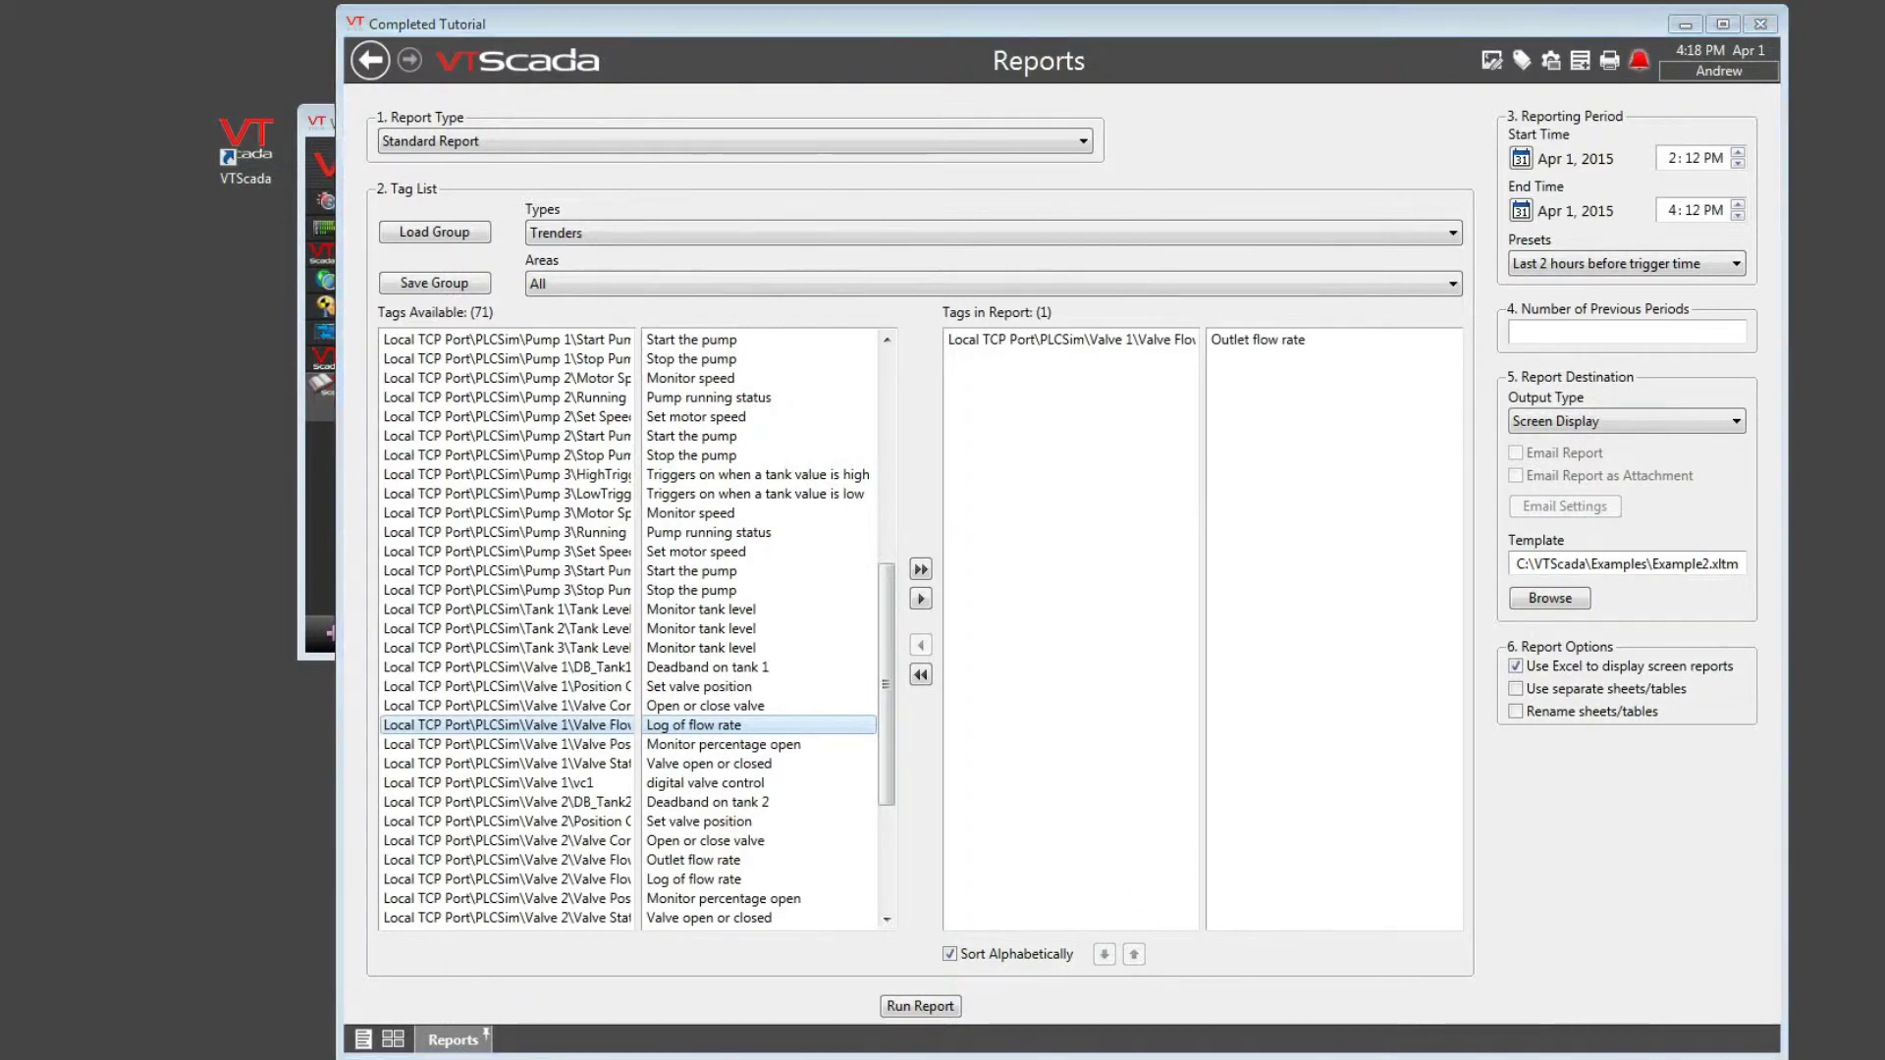
key(alt+Tab)
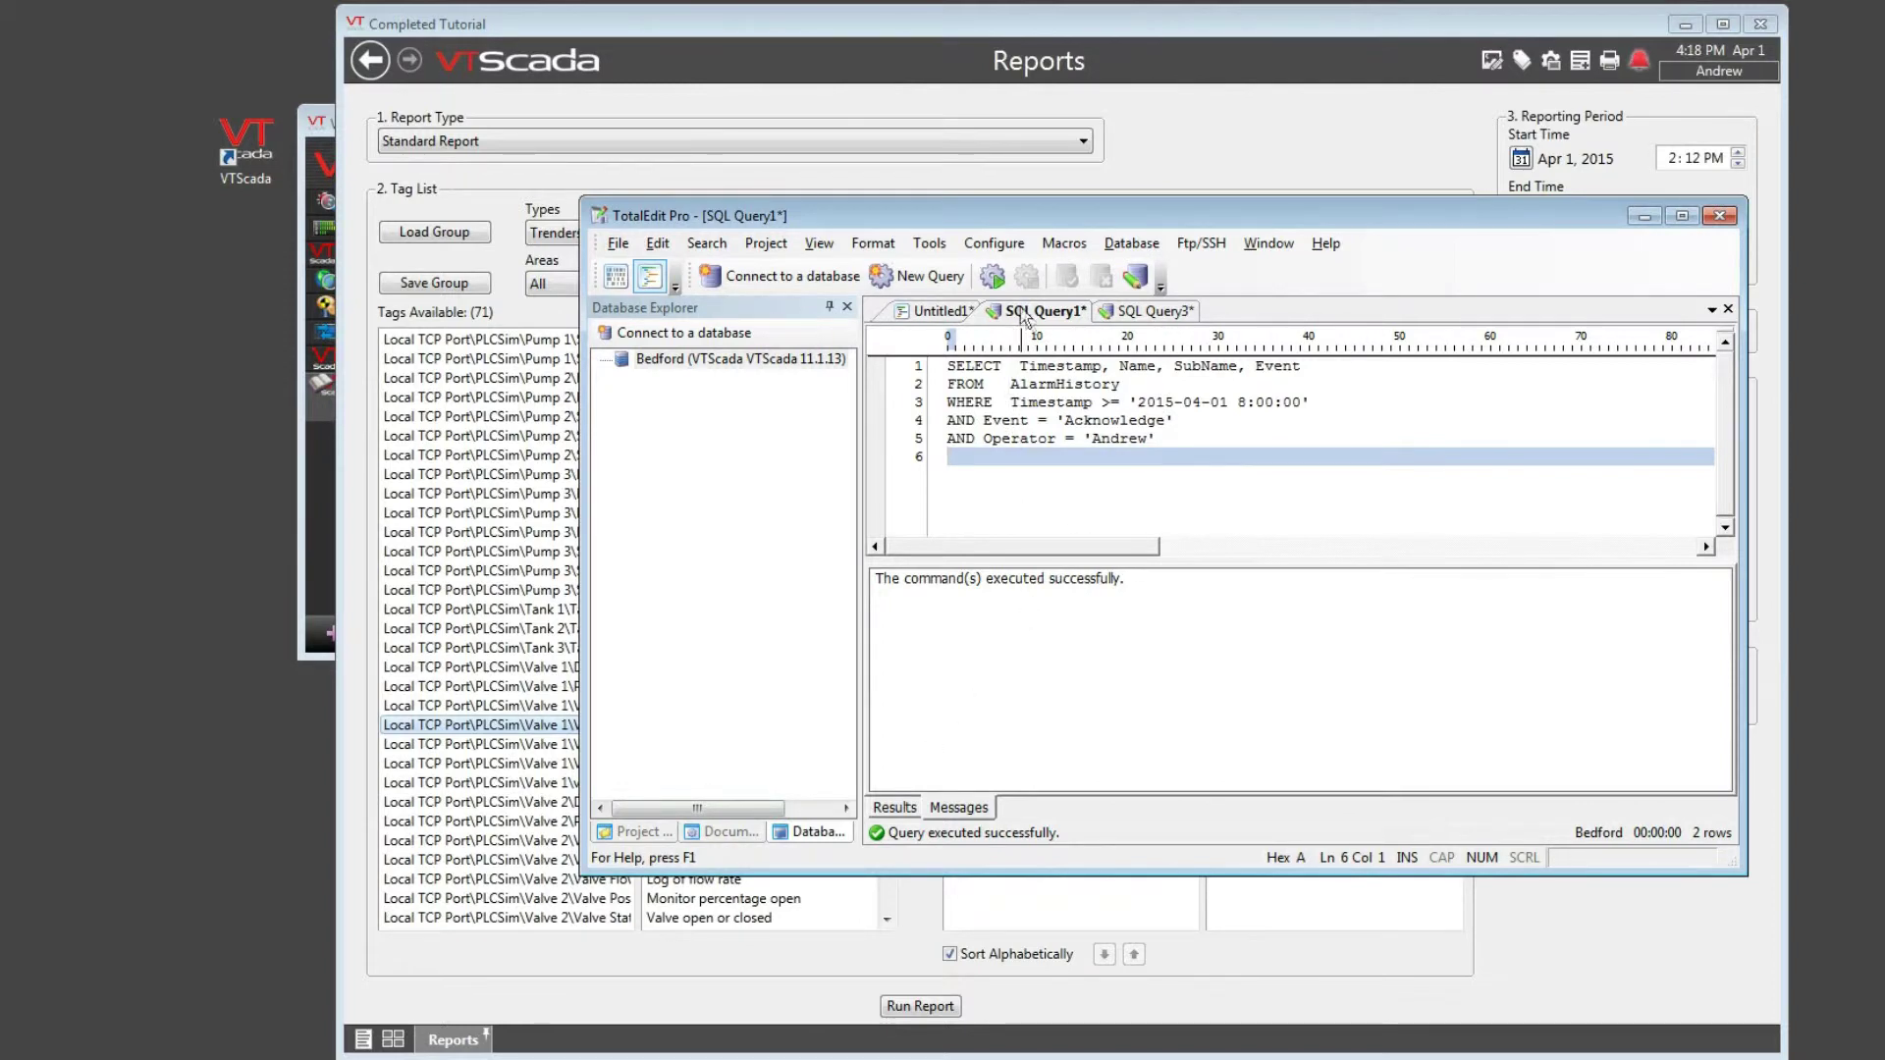
View the two acknowledged AlarmHistory rows, then switch to the SQL Query3 history query.
click(995, 279)
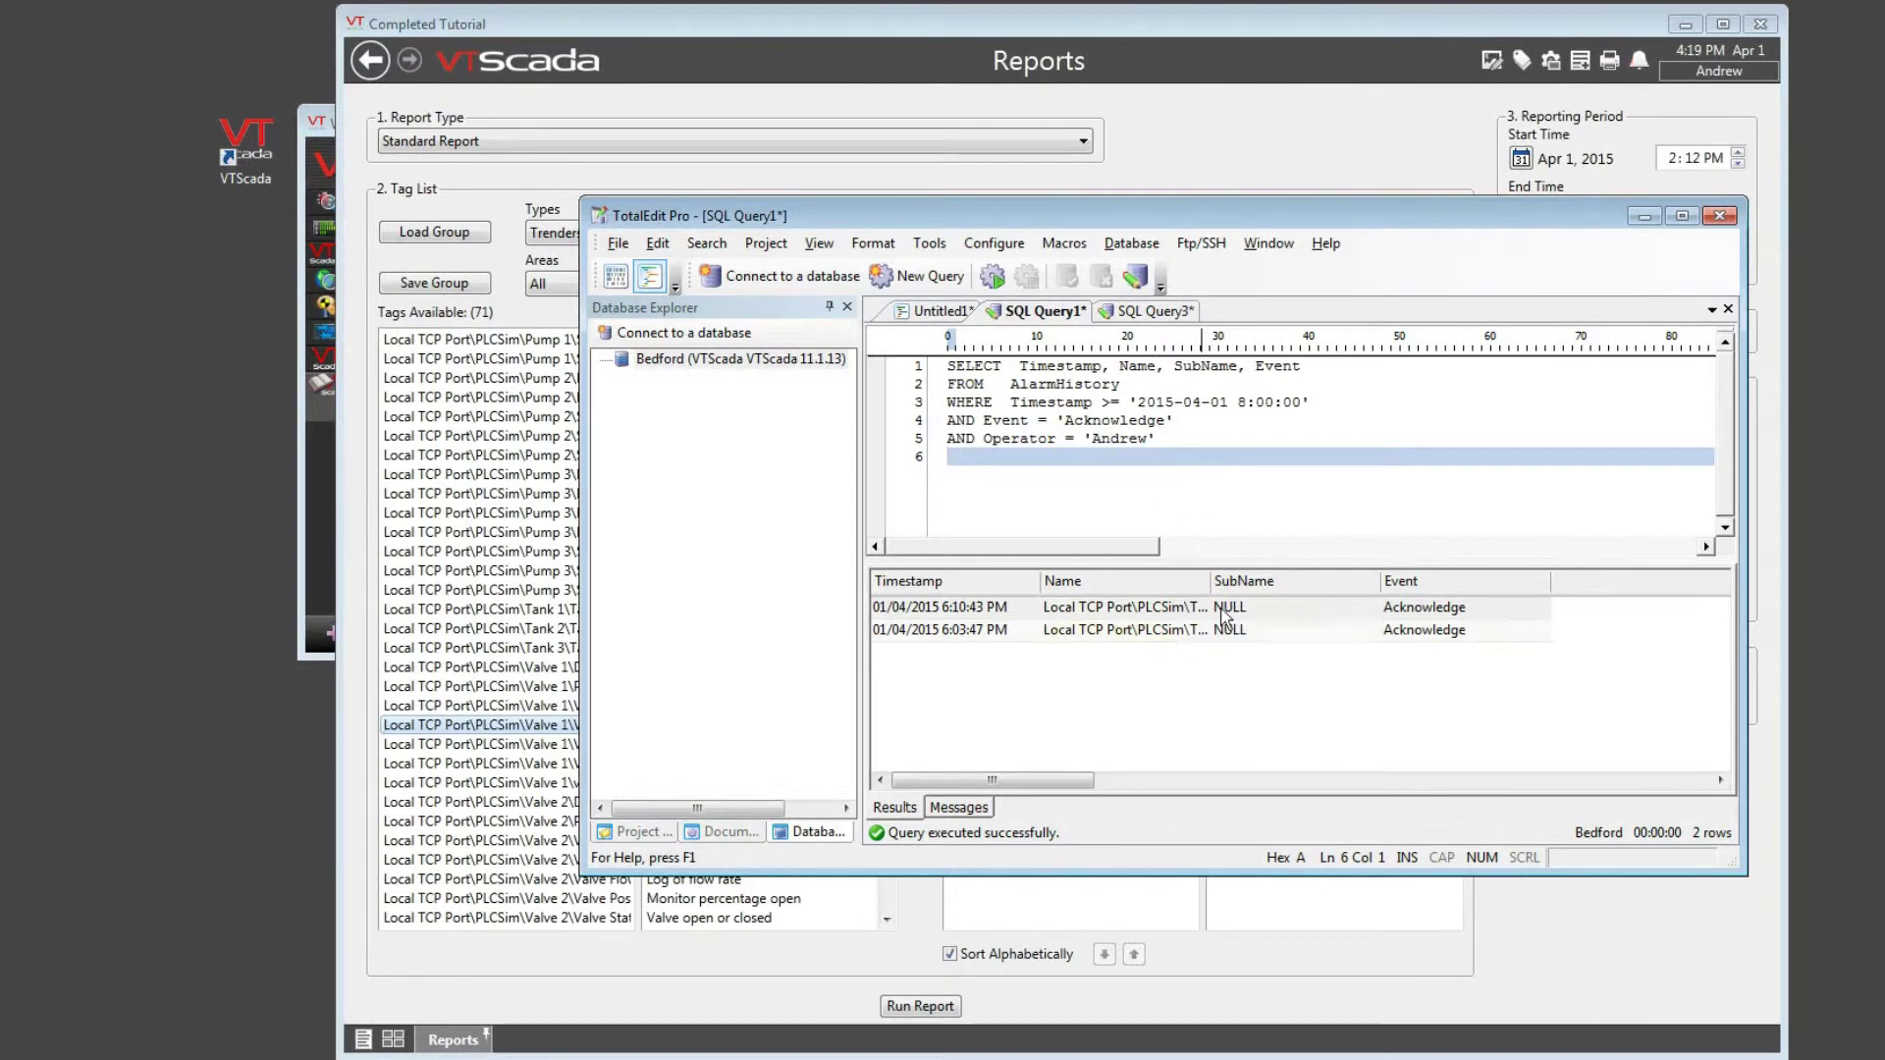
click(1166, 314)
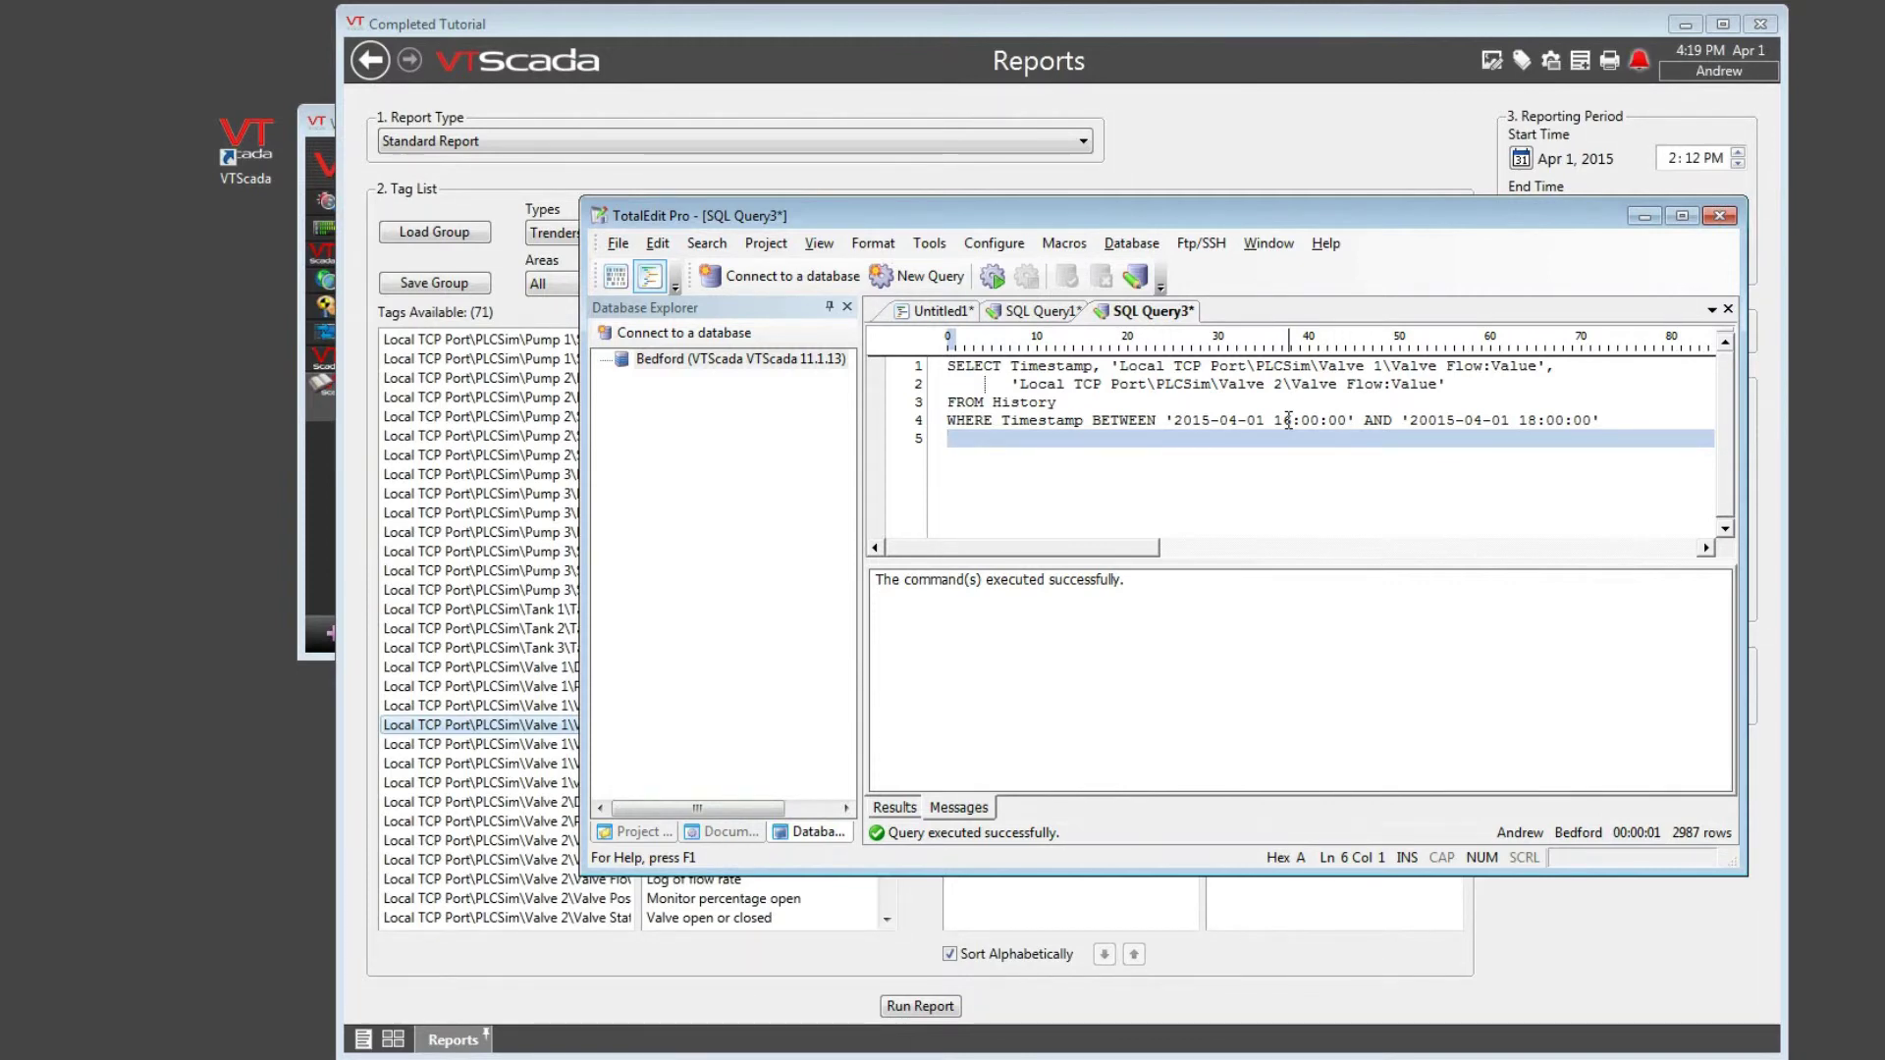
Show the SQL Query3 results and scroll through the Valve 1 and Valve 2 flow rows.
click(892, 810)
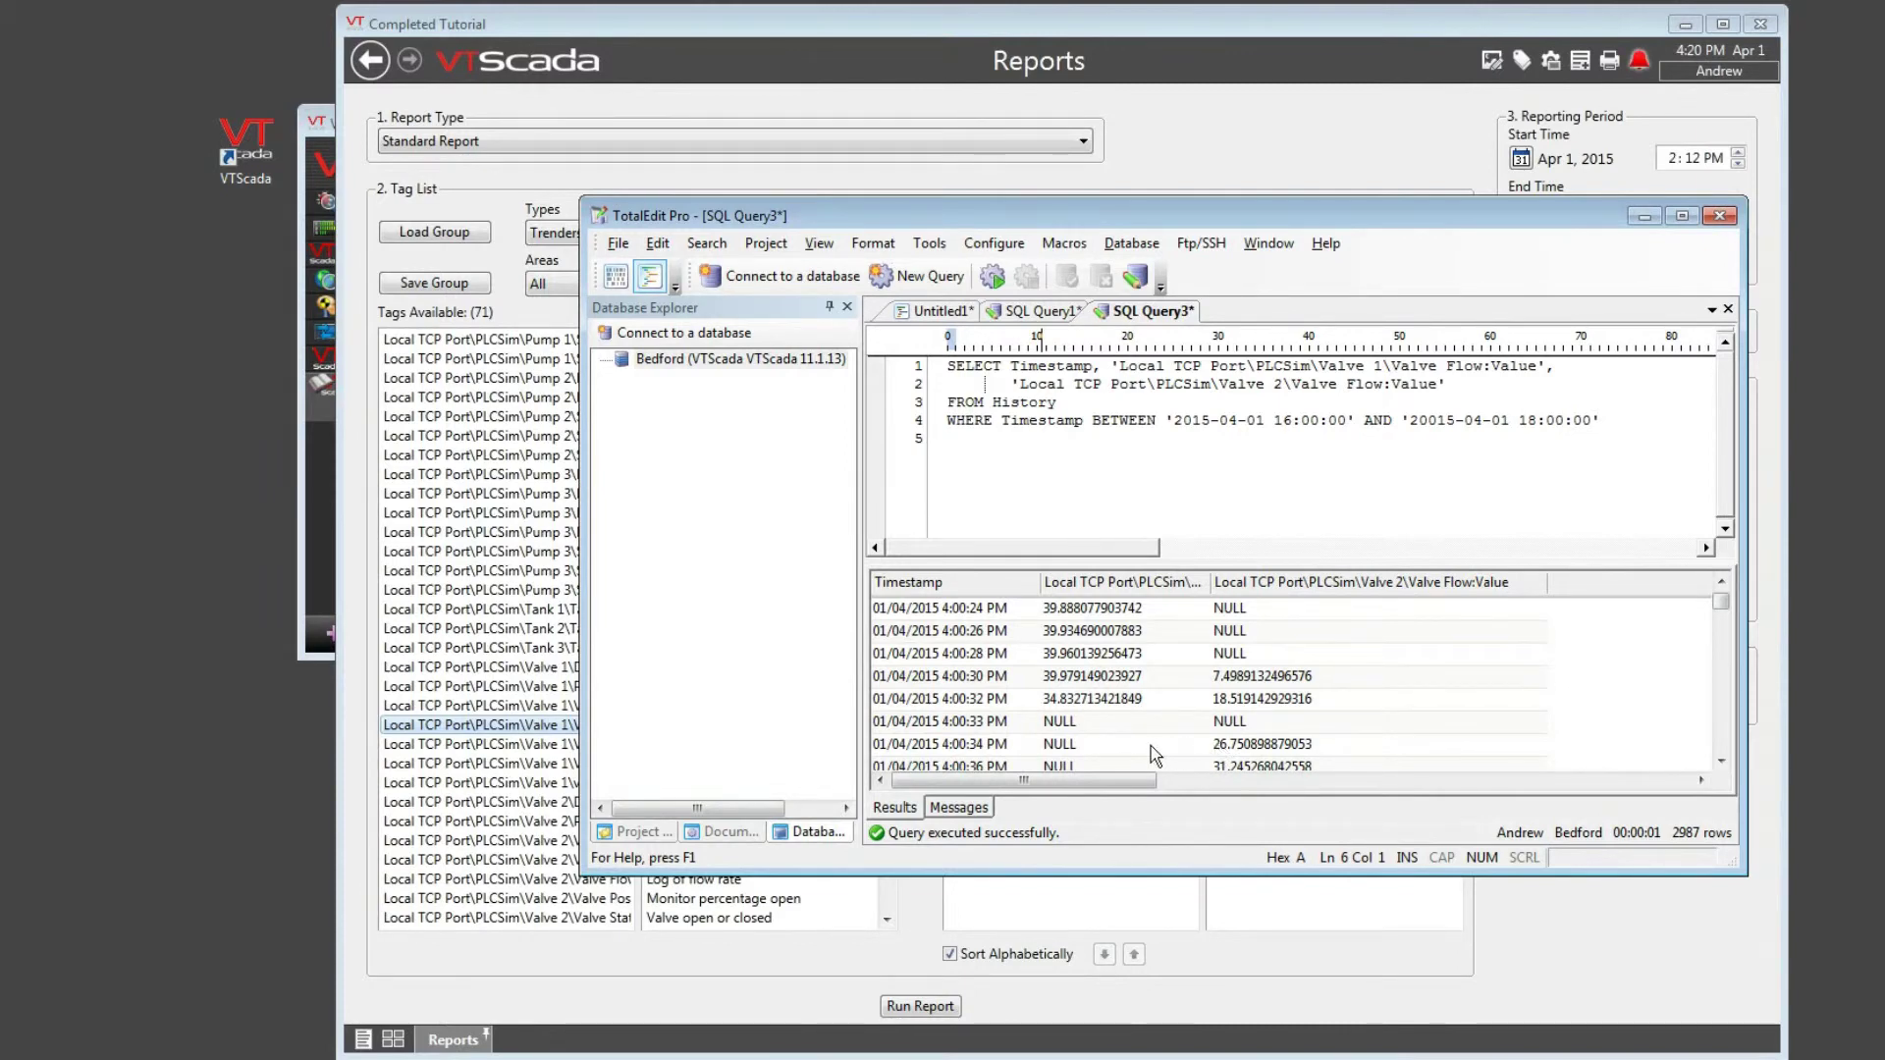
click(1720, 761)
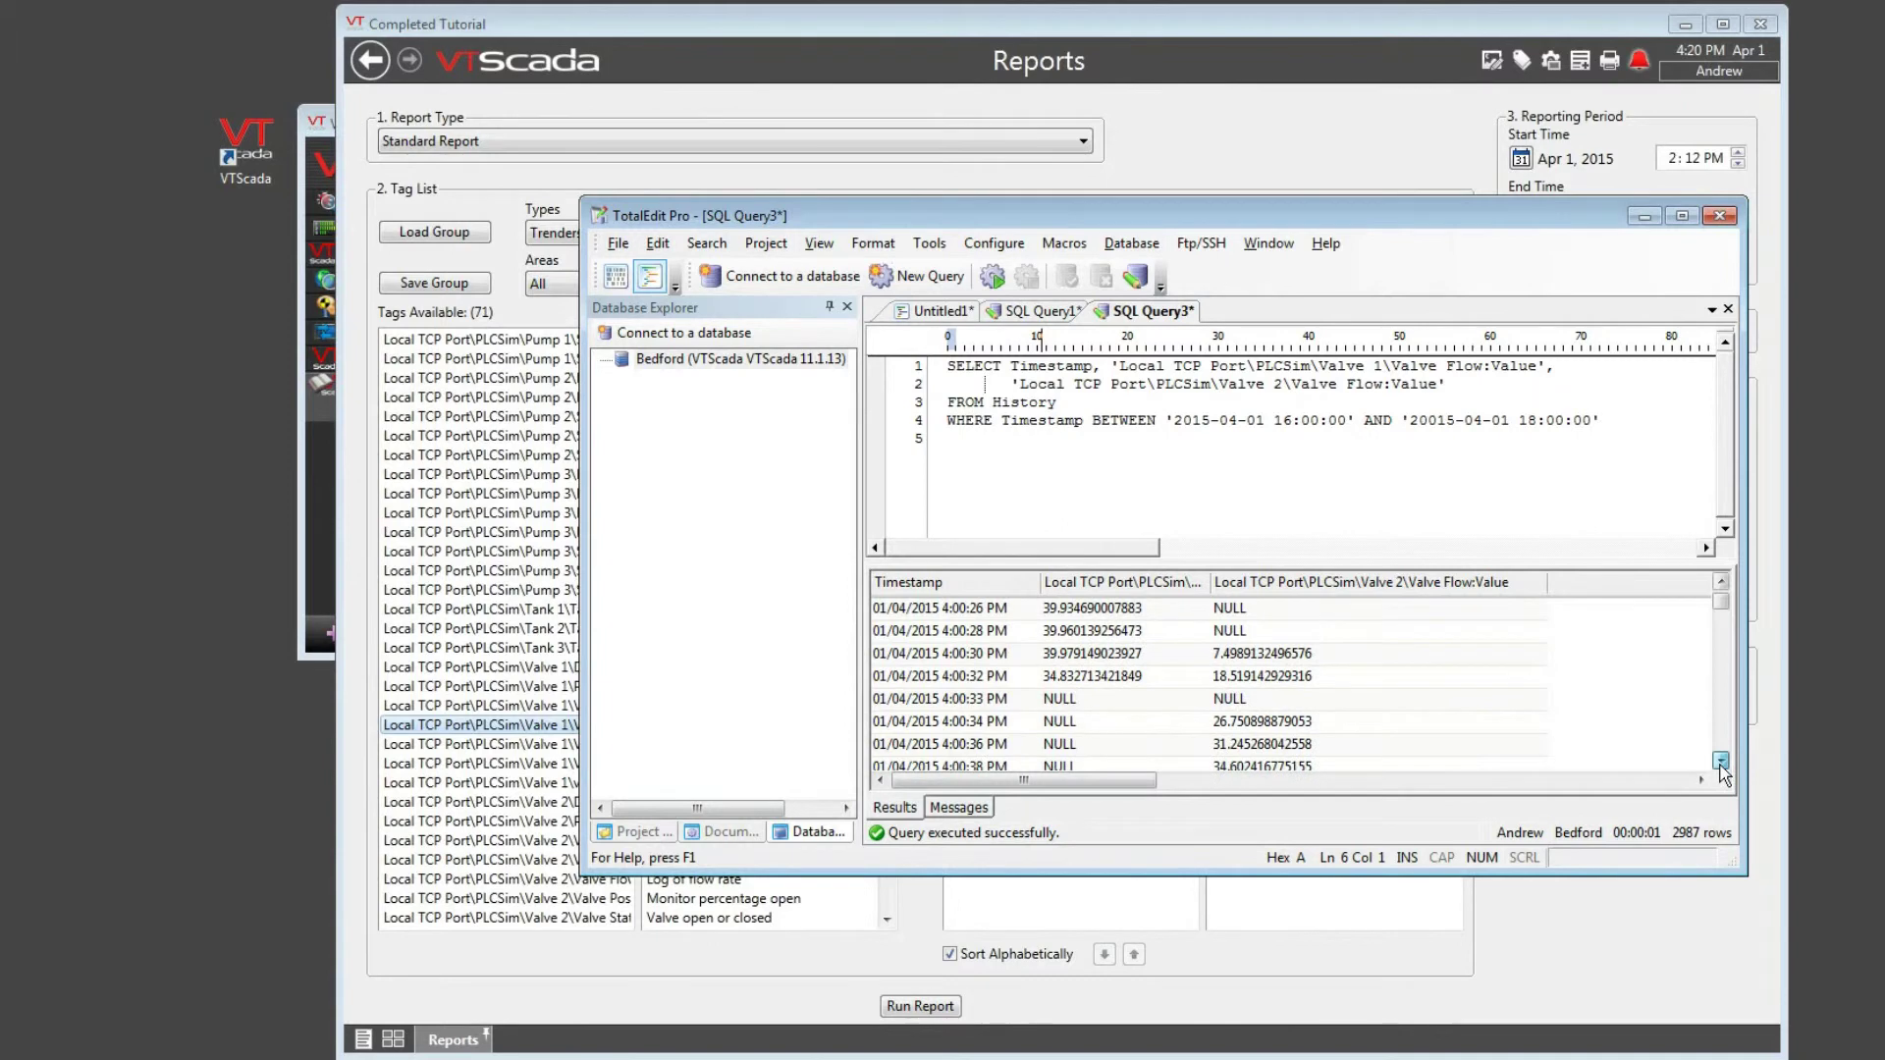
drag(1720, 760, 1720, 760)
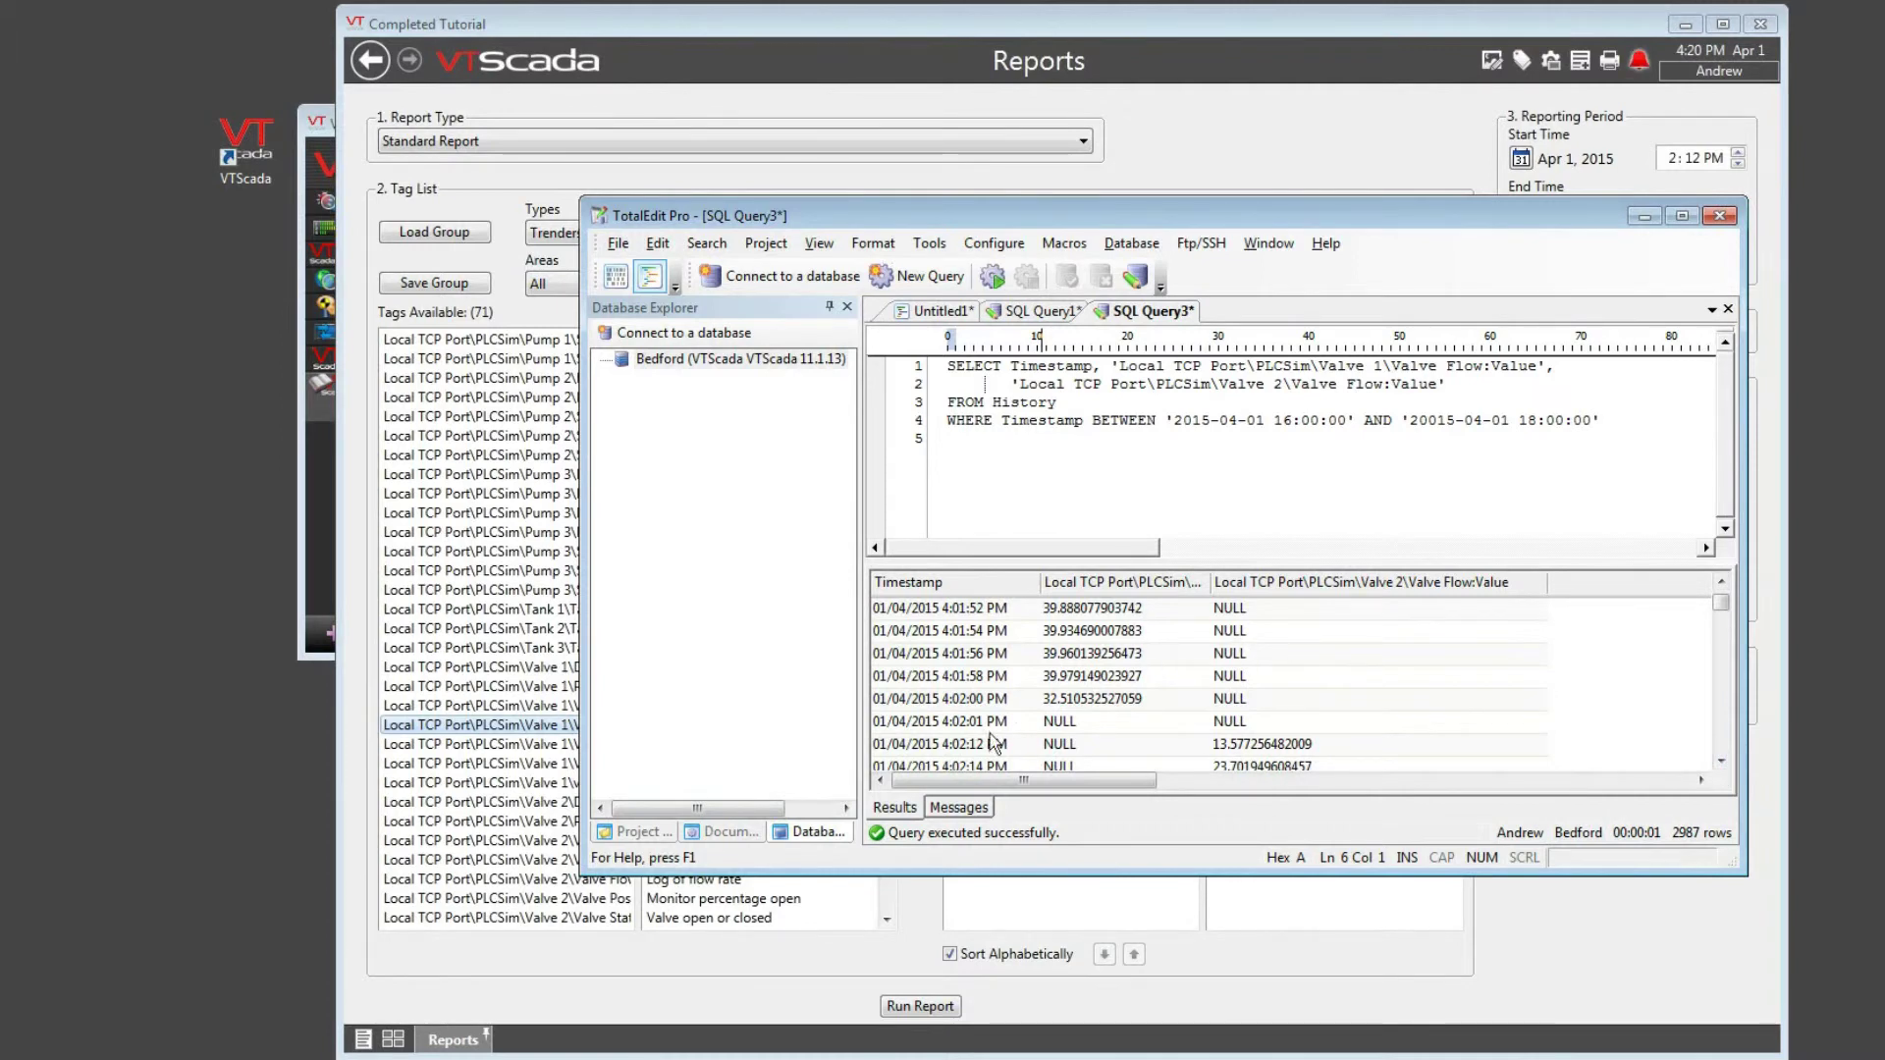
drag(1720, 760, 1720, 761)
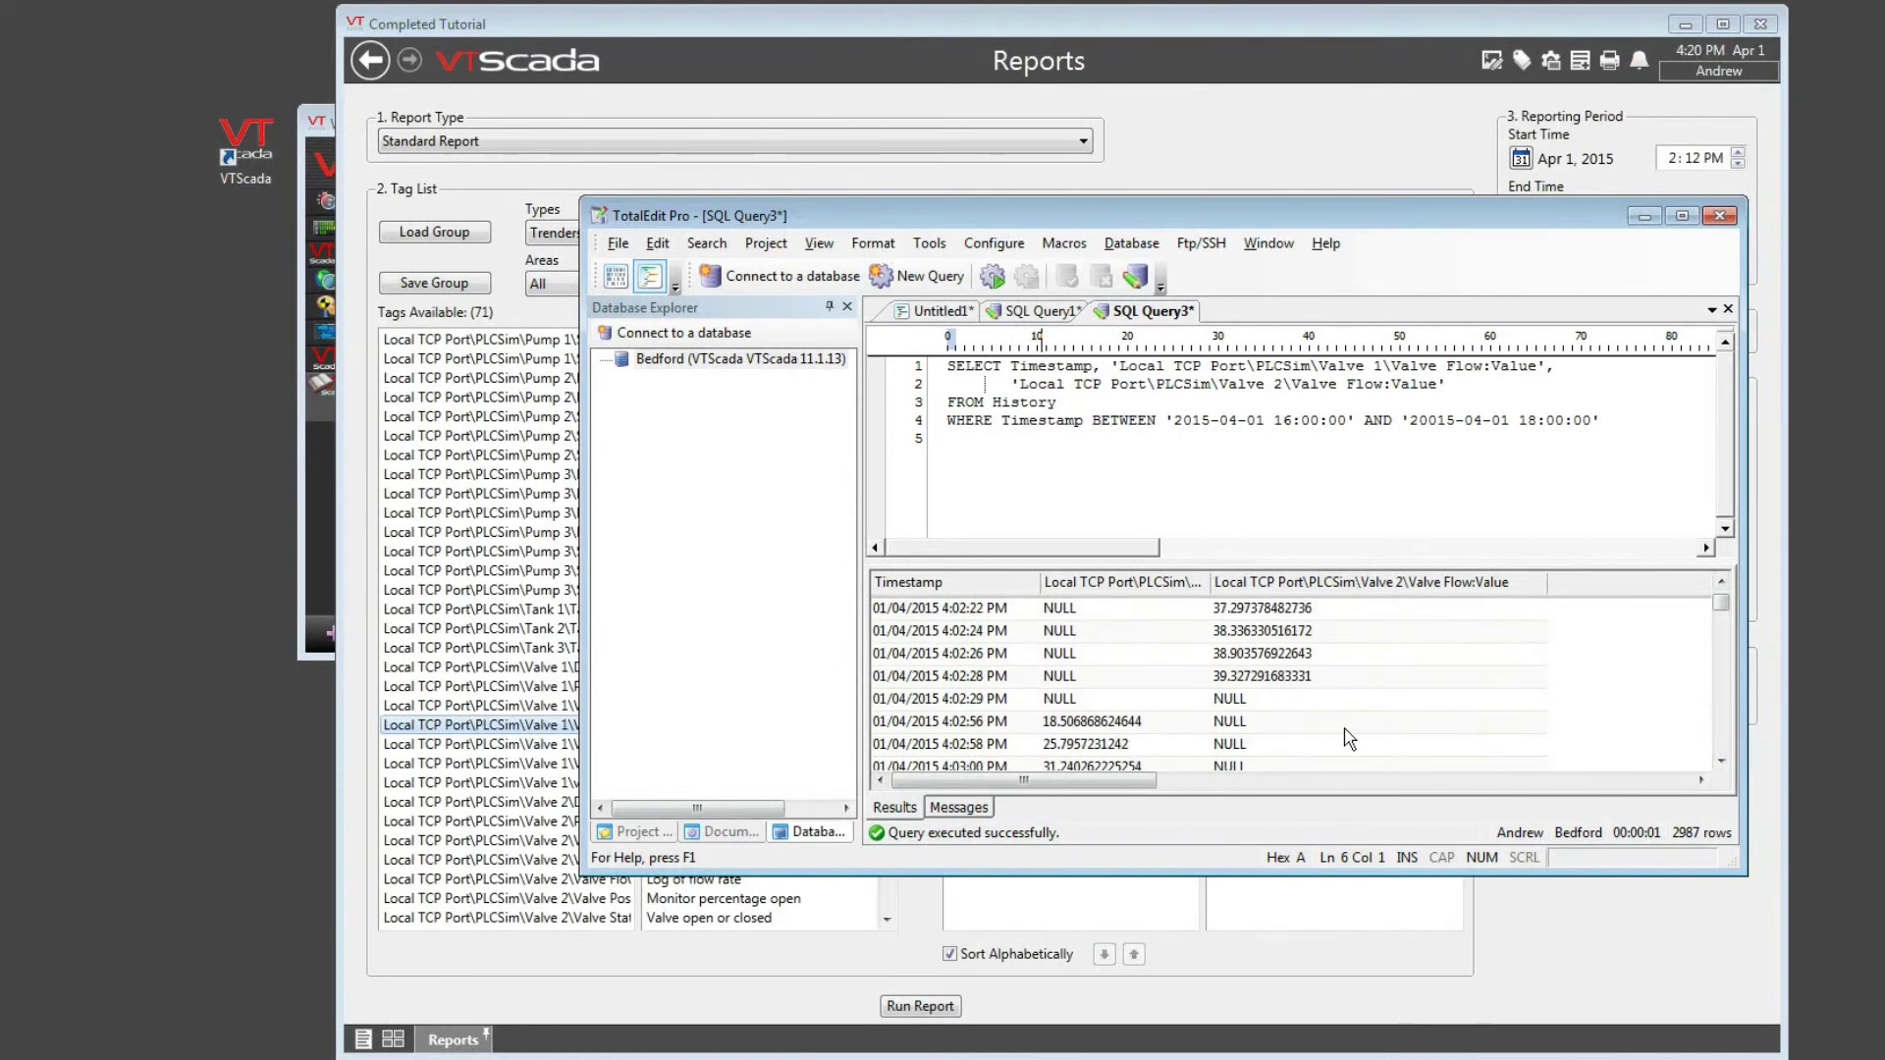